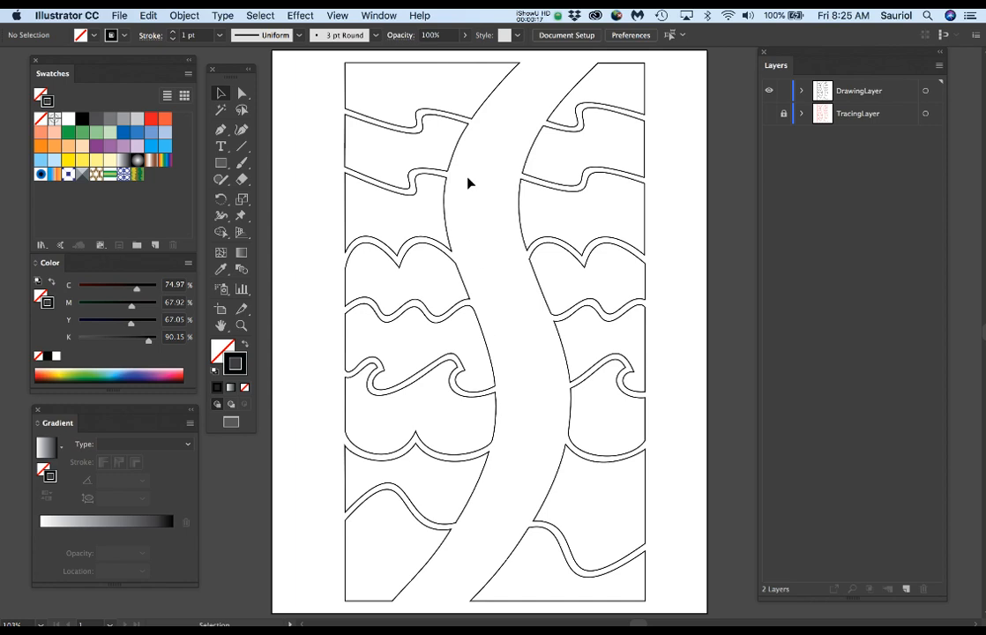
Step: Toggle the visibility of DrawingLayer and TracingLayer to examine their artwork, leaving only DrawingLayer shown
left_click(769, 92)
left_click(770, 92)
left_click(770, 91)
left_click(770, 91)
left_click(770, 92)
left_click(769, 114)
left_click(769, 114)
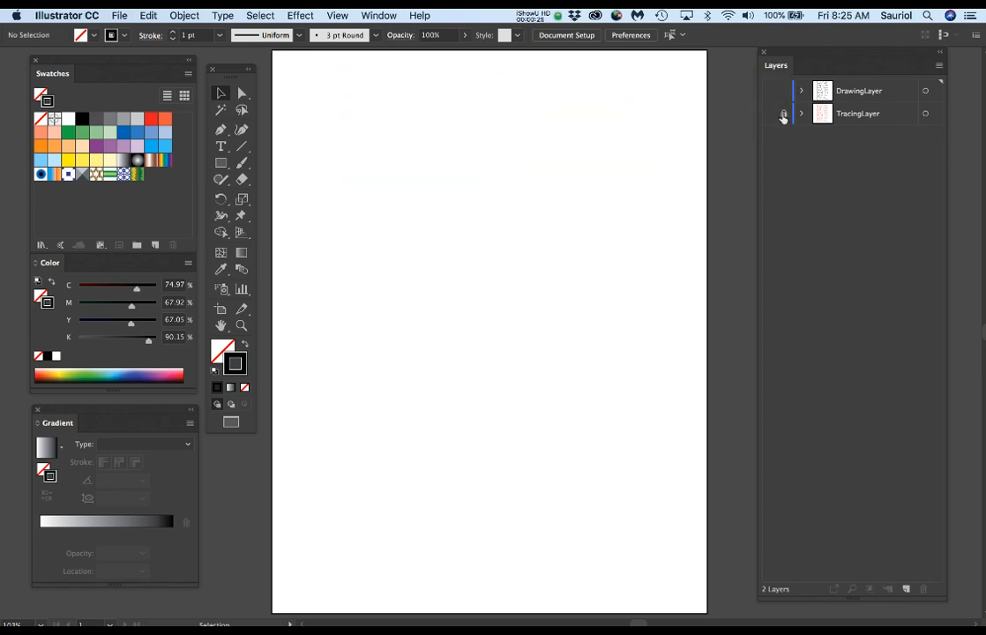
left_click(783, 114)
left_click(769, 91)
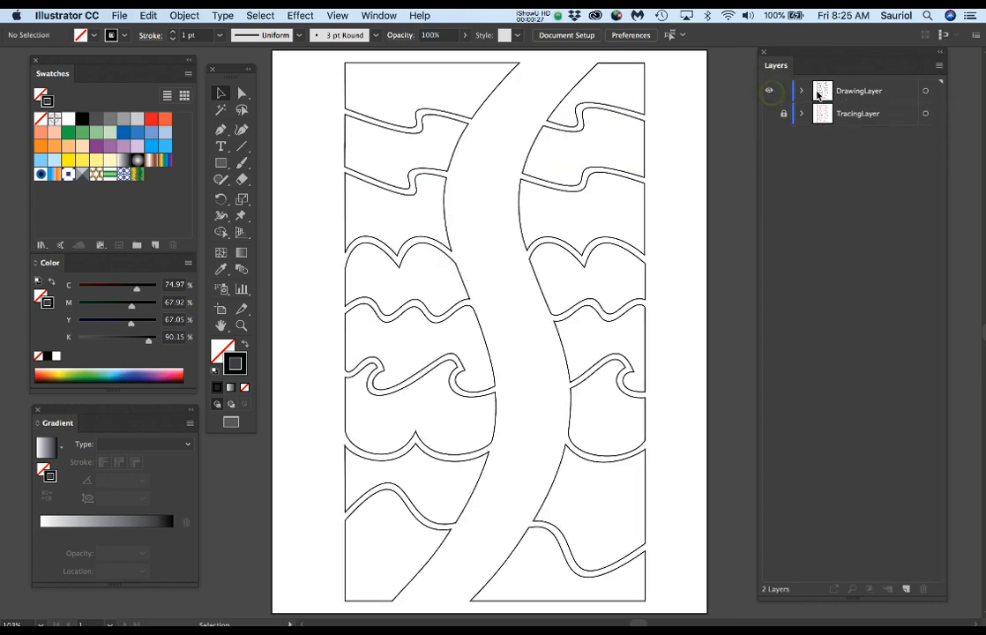
Step: Make DrawingLayer the active layer and expand it to list its individual paths
left_click(887, 91)
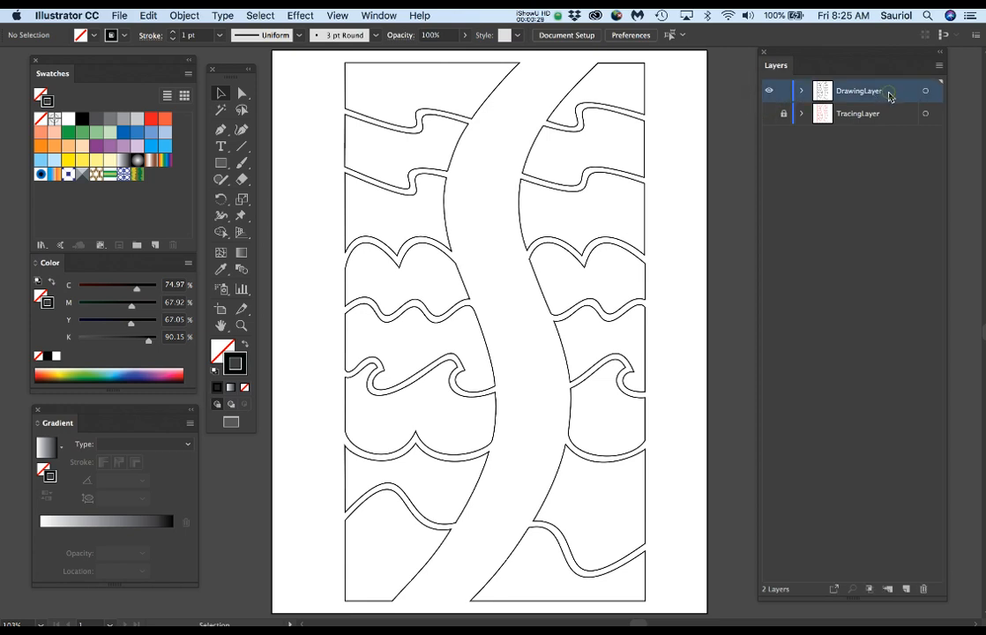
left_click(801, 92)
left_click(801, 91)
left_click(801, 91)
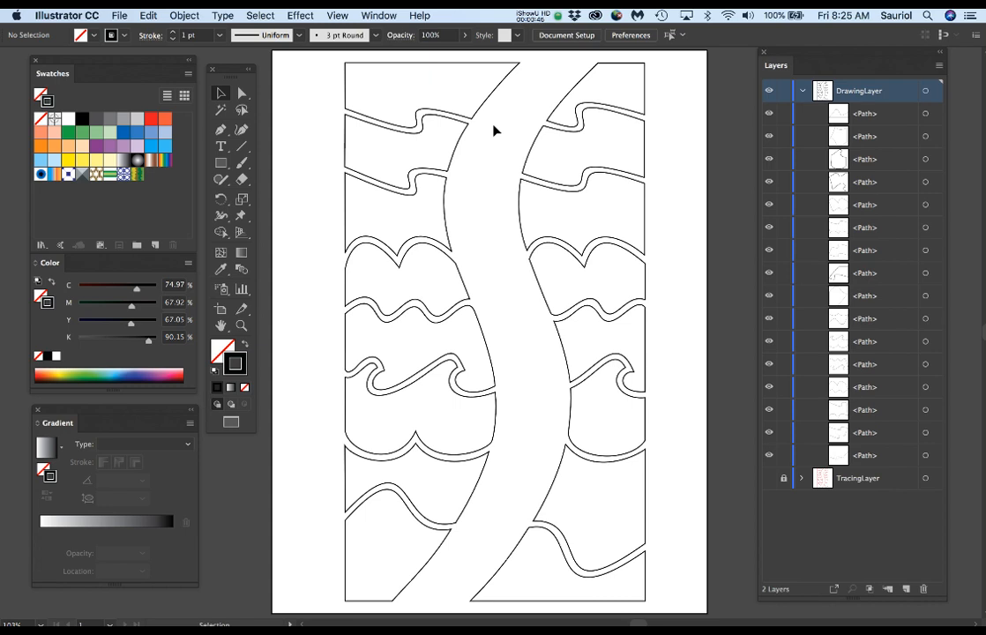
Step: Select the top-left shape by its outline with the Selection tool to identify its path, and deselect it
left_click(220, 94)
left_click(495, 94)
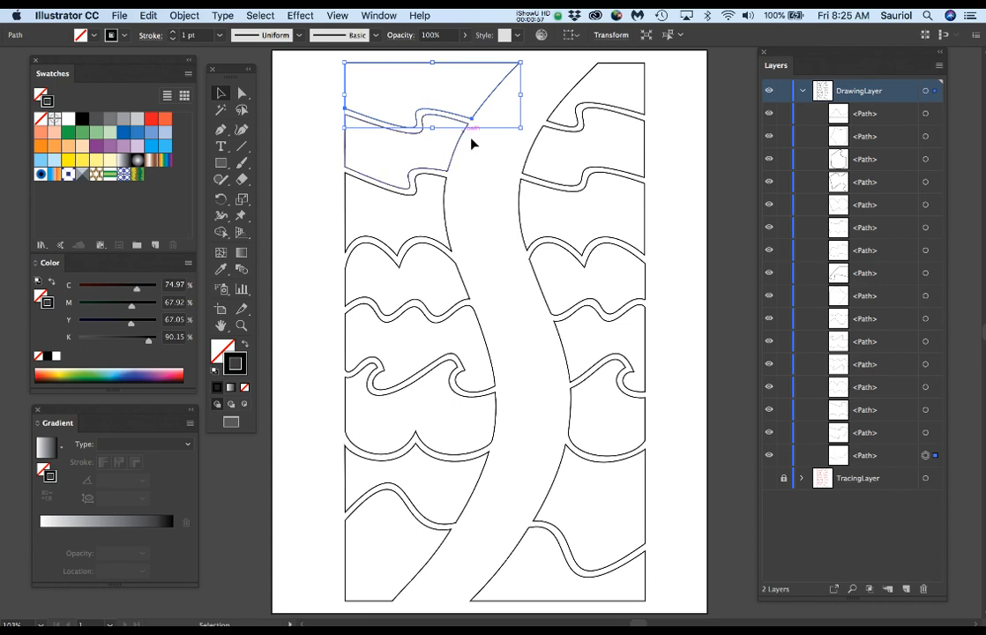
left_click(493, 166)
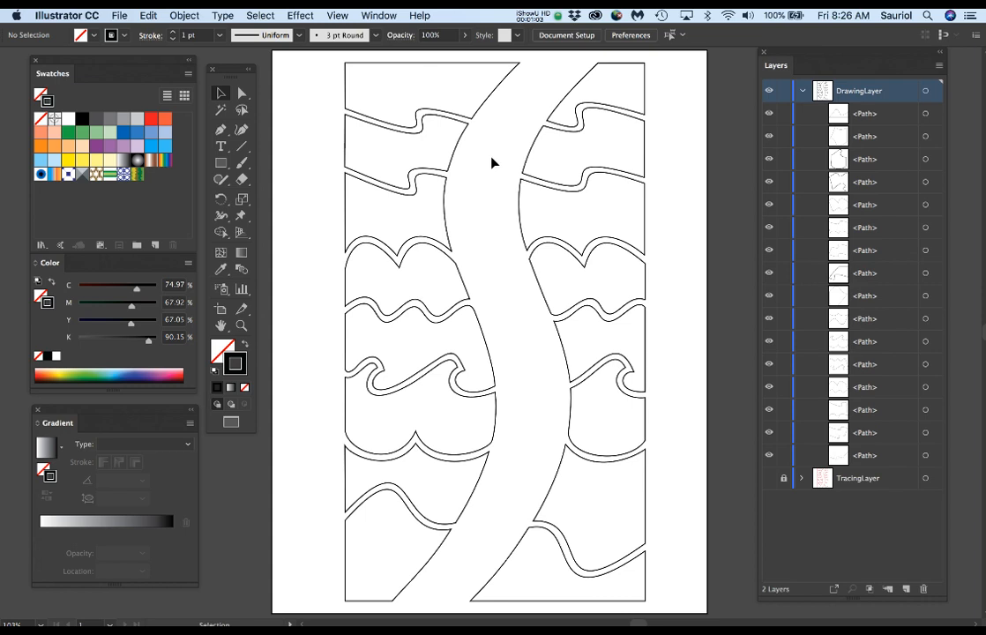
Step: Switch to the open document containing the coloured version of the artwork and activate the Selection tool
key("a")
key("super+grave")
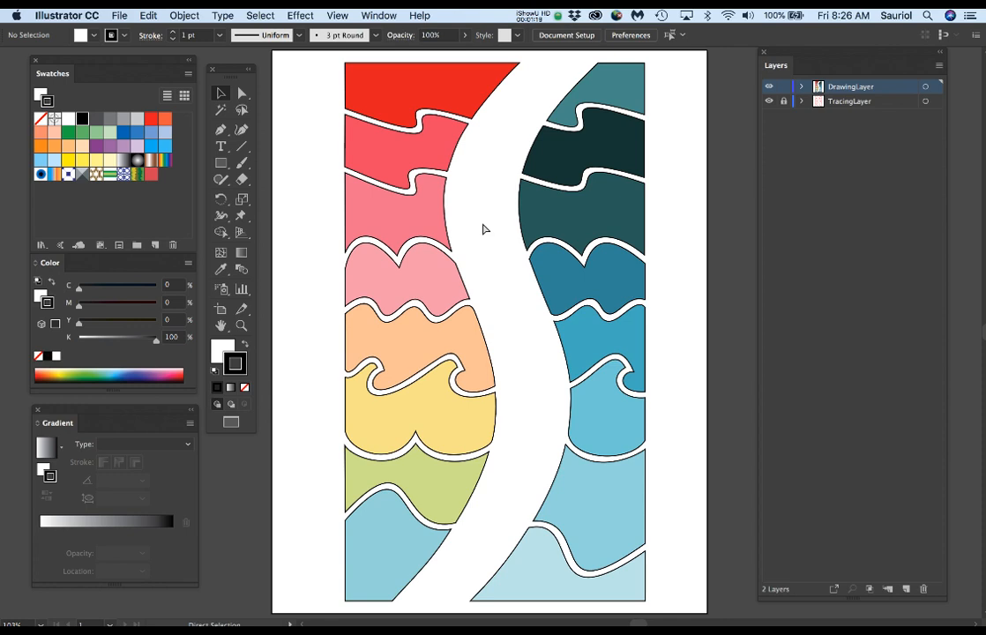
key("v")
left_click(144, 14)
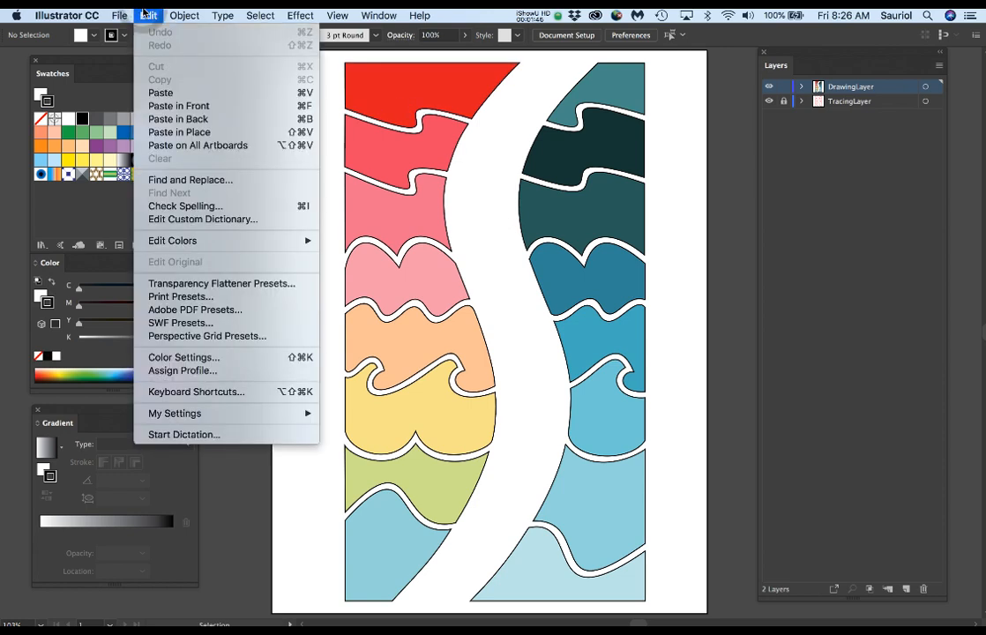
left_click(144, 14)
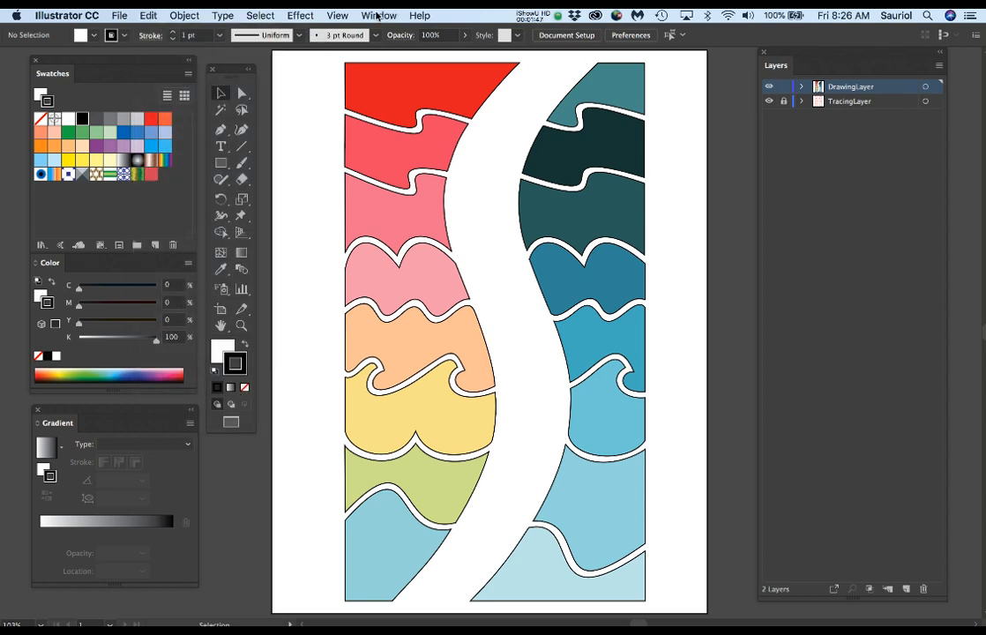
left_click(147, 15)
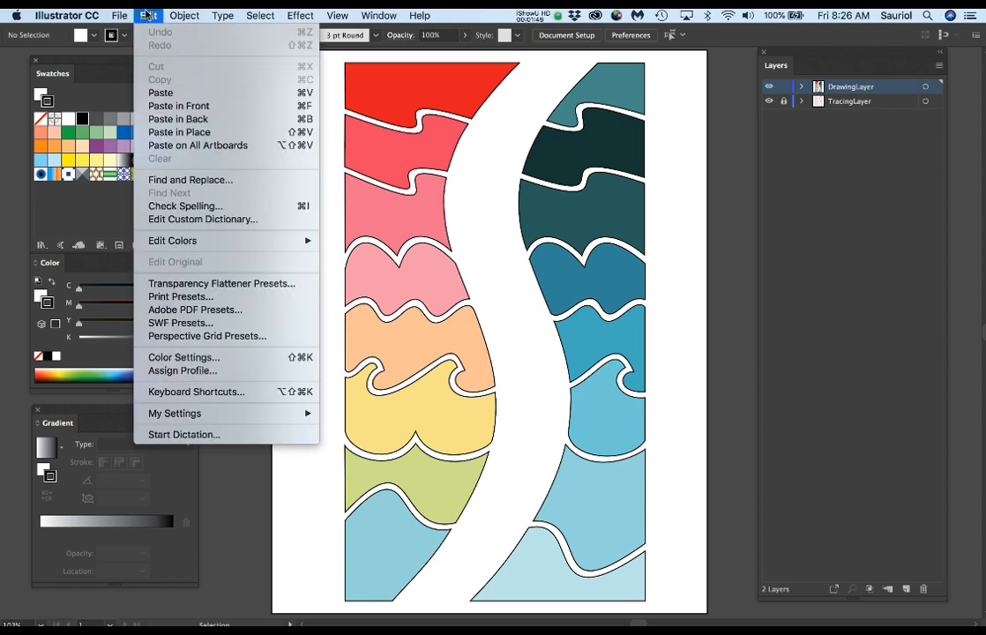
mouse_move(353, 14)
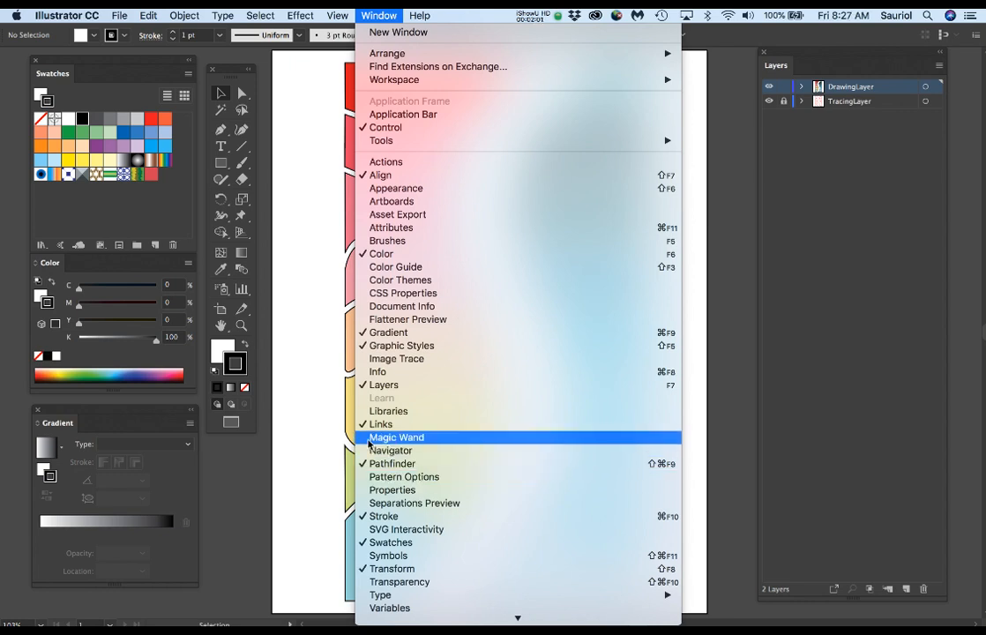
left_click(298, 244)
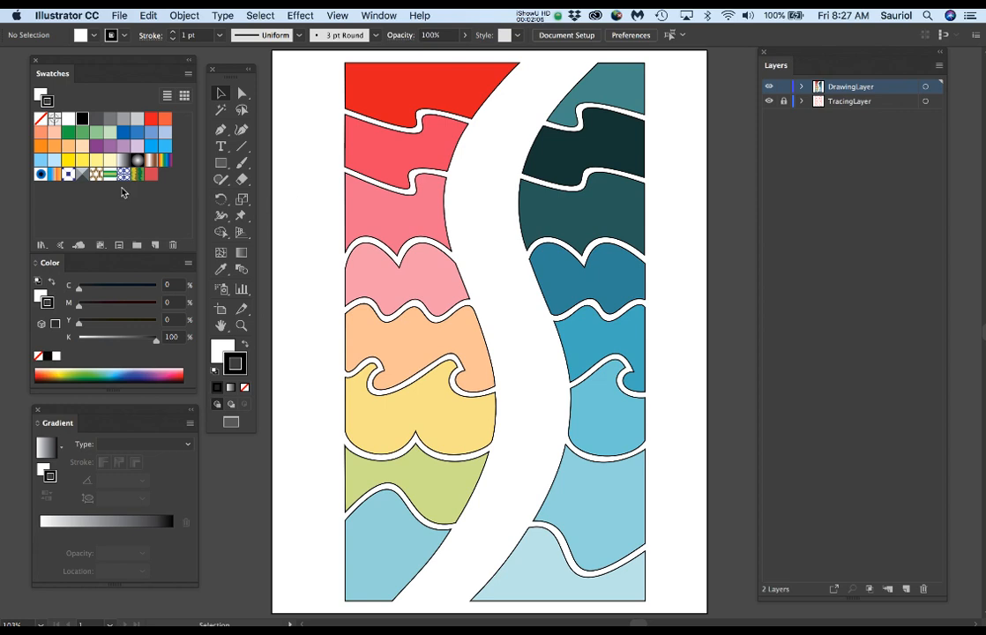
Step: Try the blue circular pattern swatch on the stroke of the red top-left shape, and undo it
left_click(367, 102)
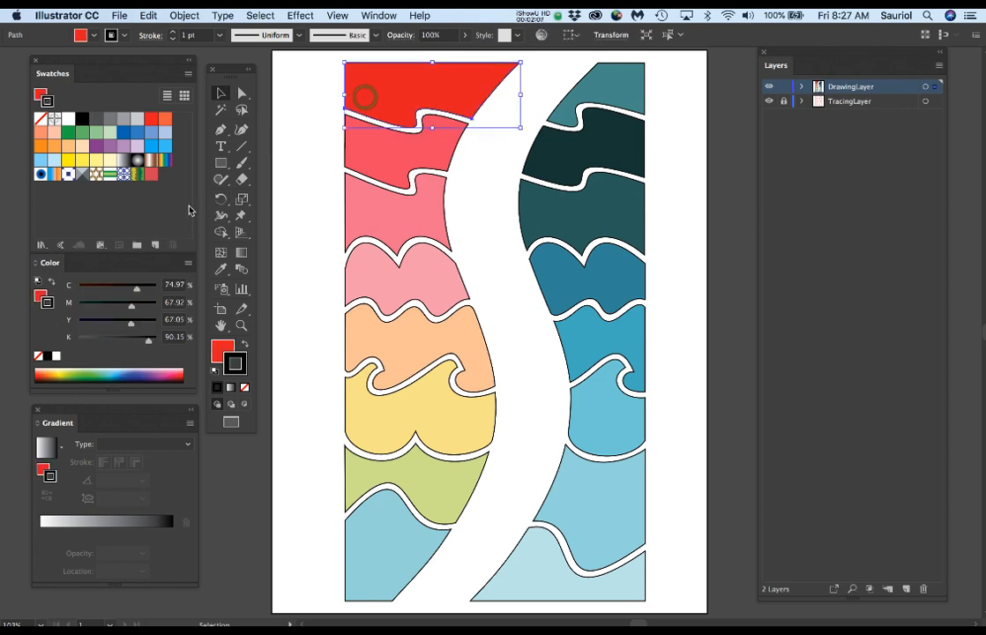
left_click(124, 175)
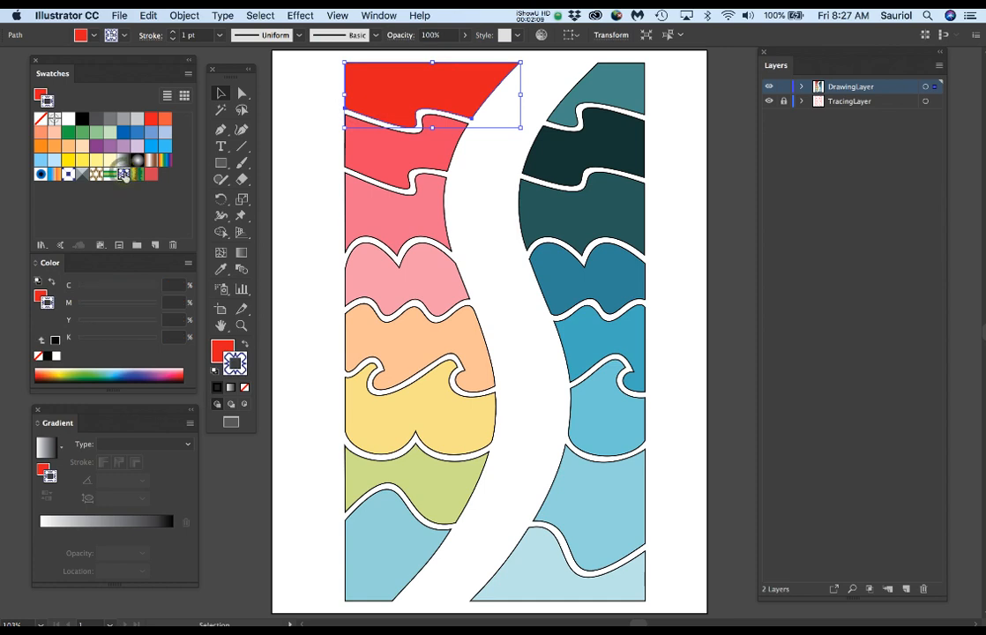
key("super+z")
Step: Try the blue circular pattern and Honeycomb swatches as the red shape's fill, and undo both
left_click(224, 351)
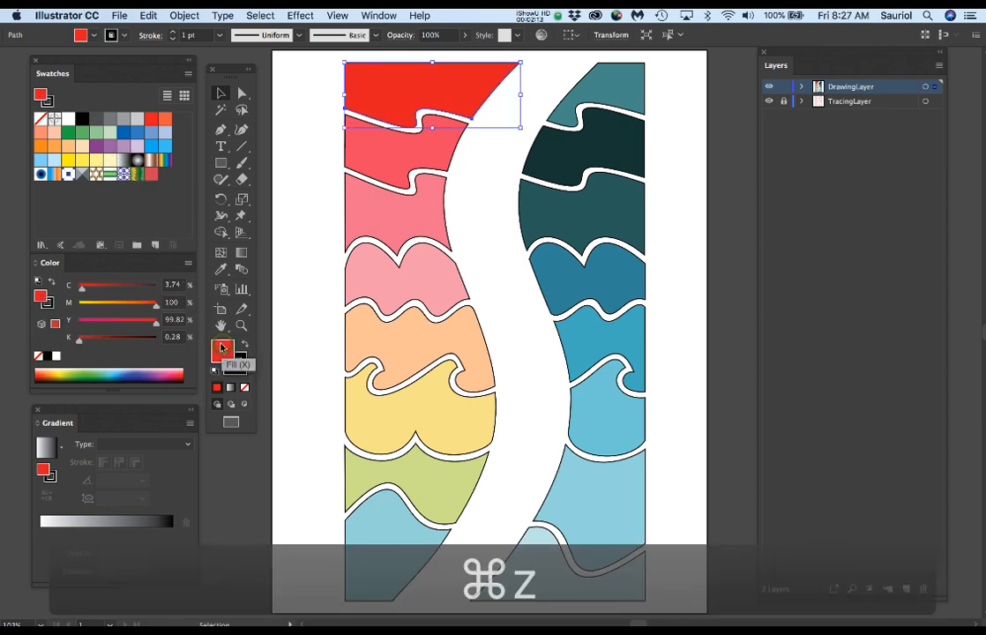
left_click(123, 175)
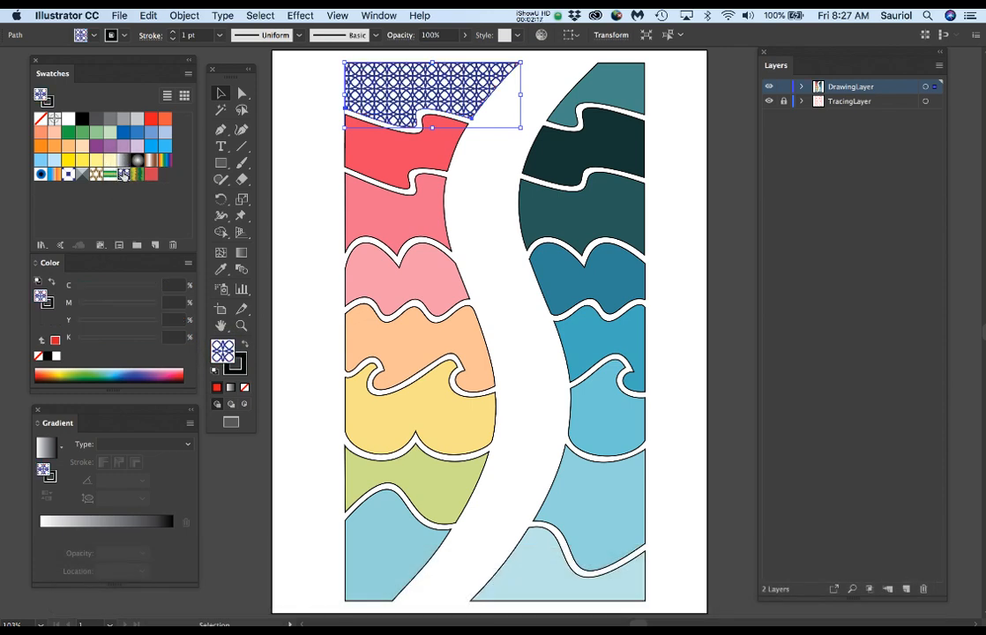
left_click(96, 174)
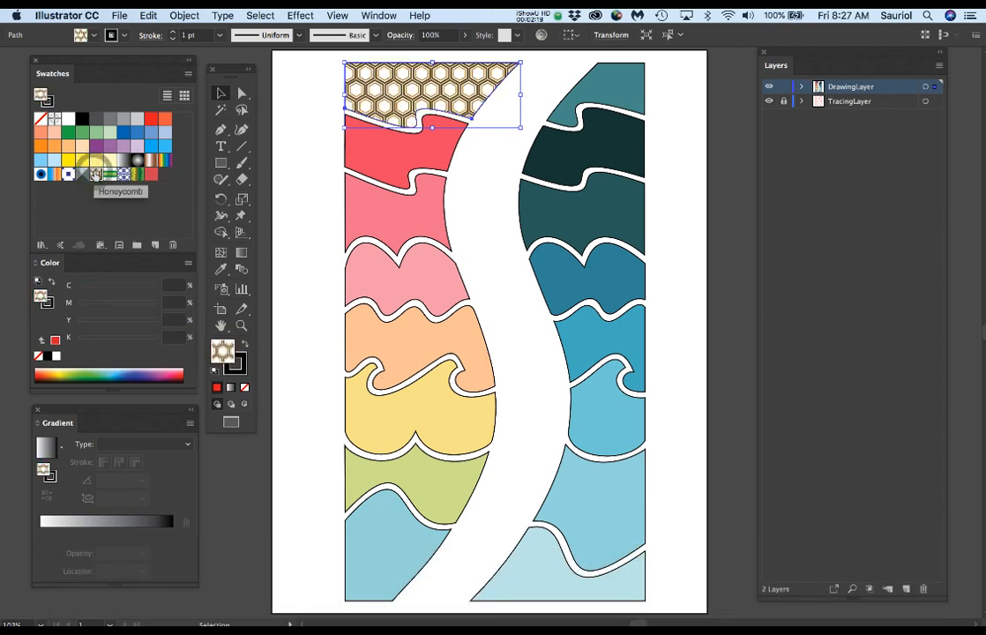
key("super+z")
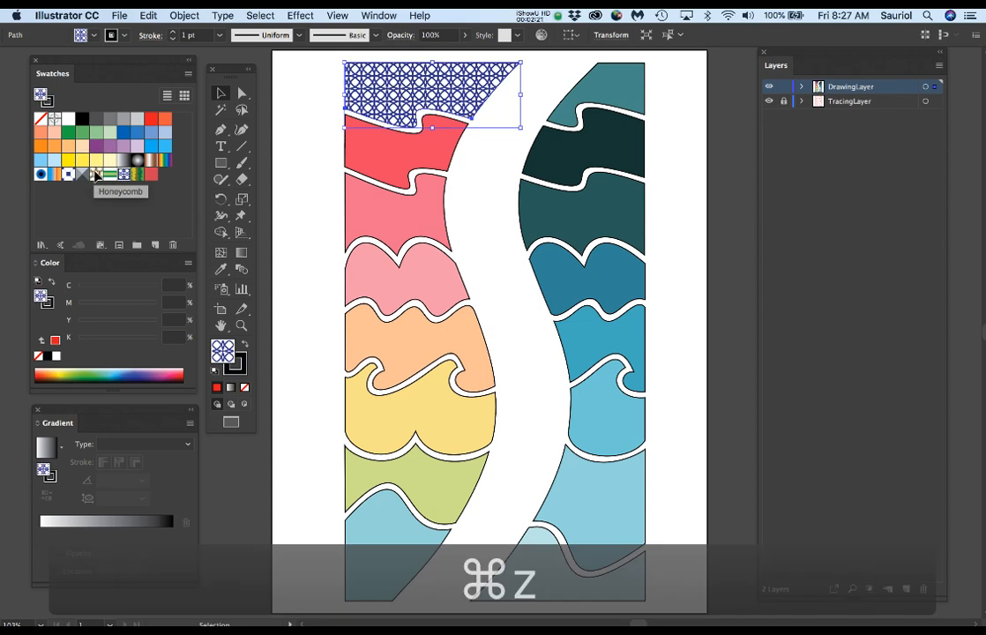
key("super+z")
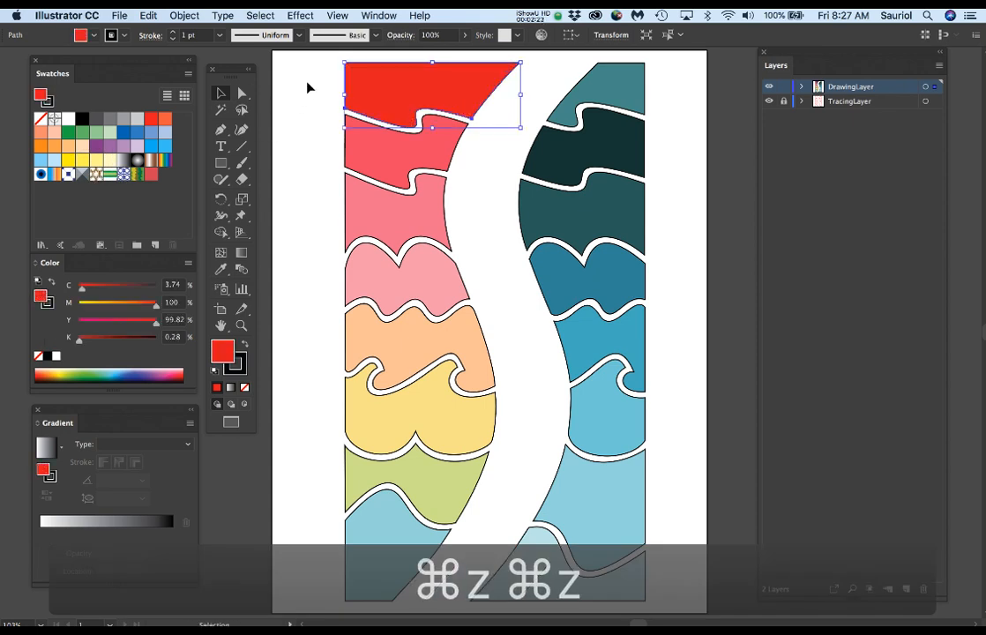
Step: Return to the uncoloured outline document and select the top-left shape by its outline
key("a")
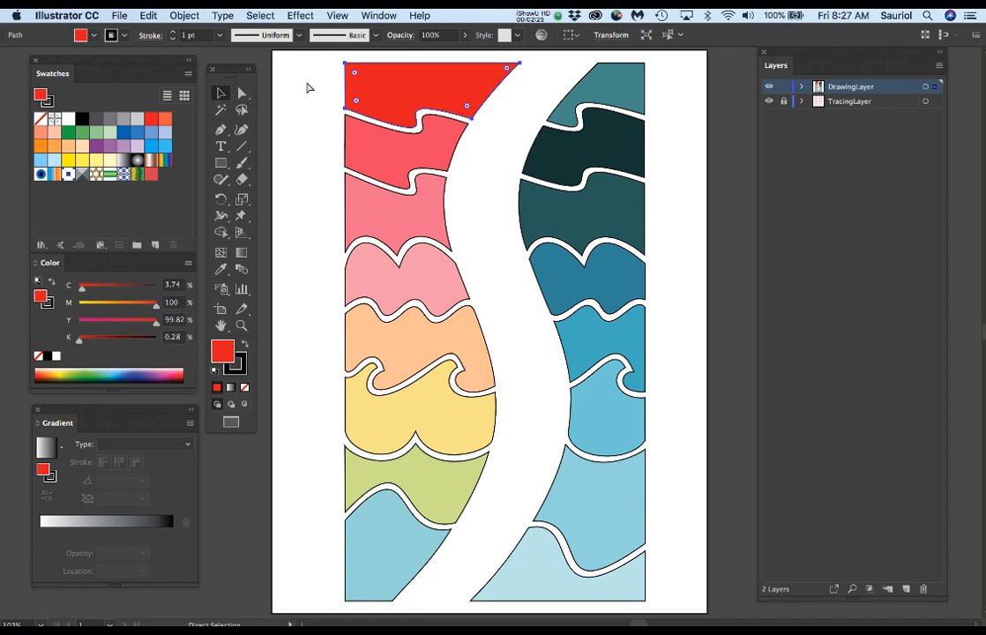
key("super+grave")
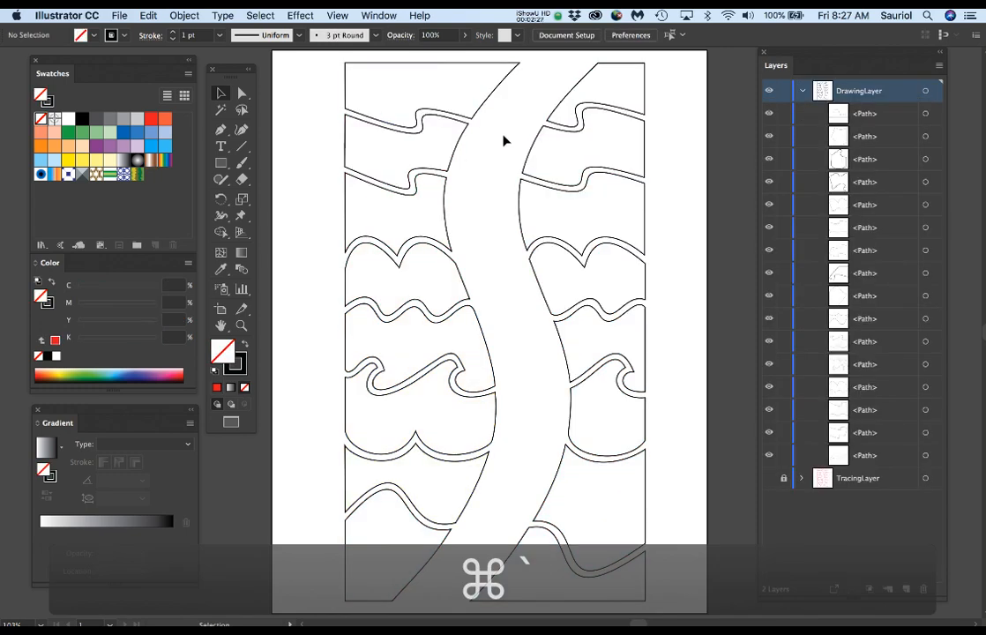
left_click(502, 132)
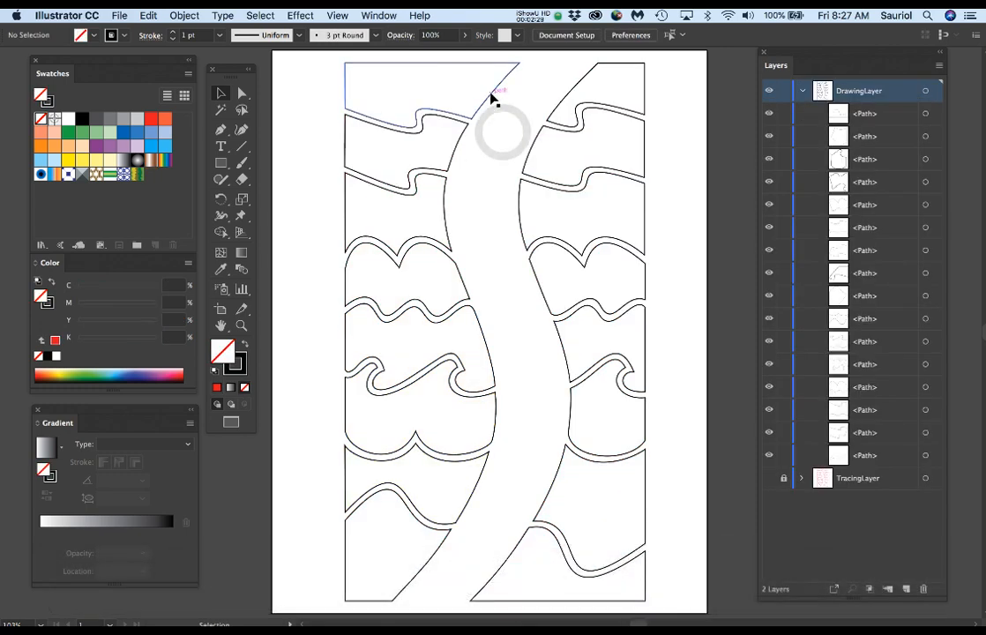
left_click(492, 100)
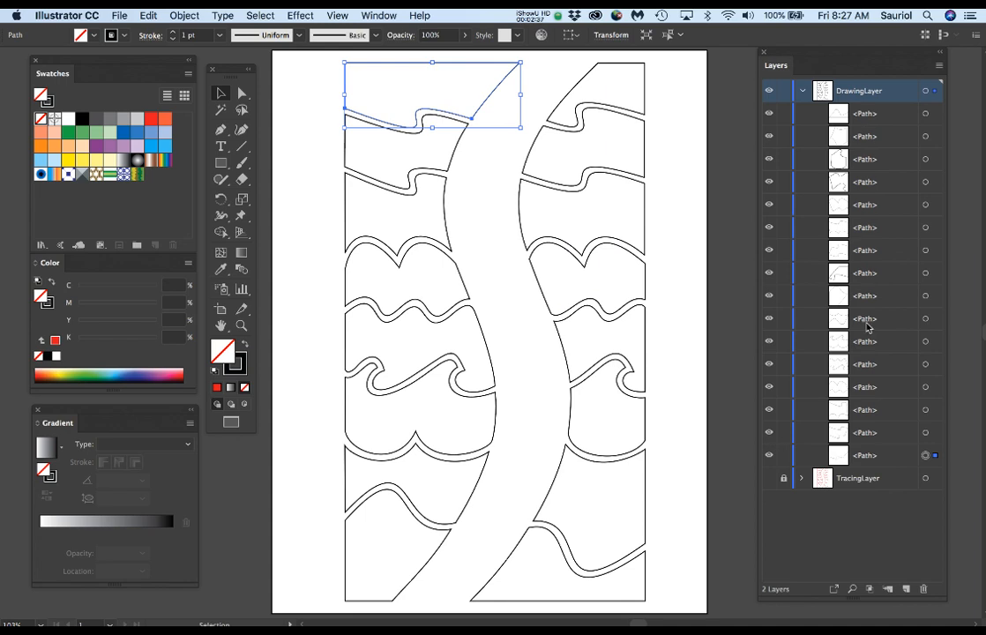
Step: Target the remaining left-column paths in DrawingLayer one after another, from the second shape to the seventh, to match them with their shapes
left_click(927, 434)
left_click(927, 410)
left_click(927, 388)
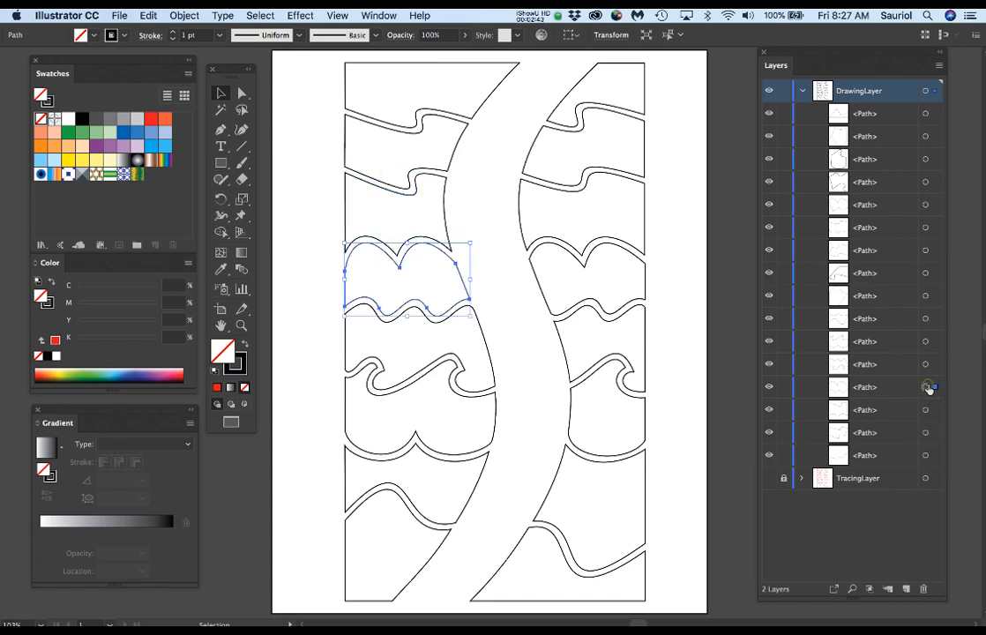
left_click(927, 364)
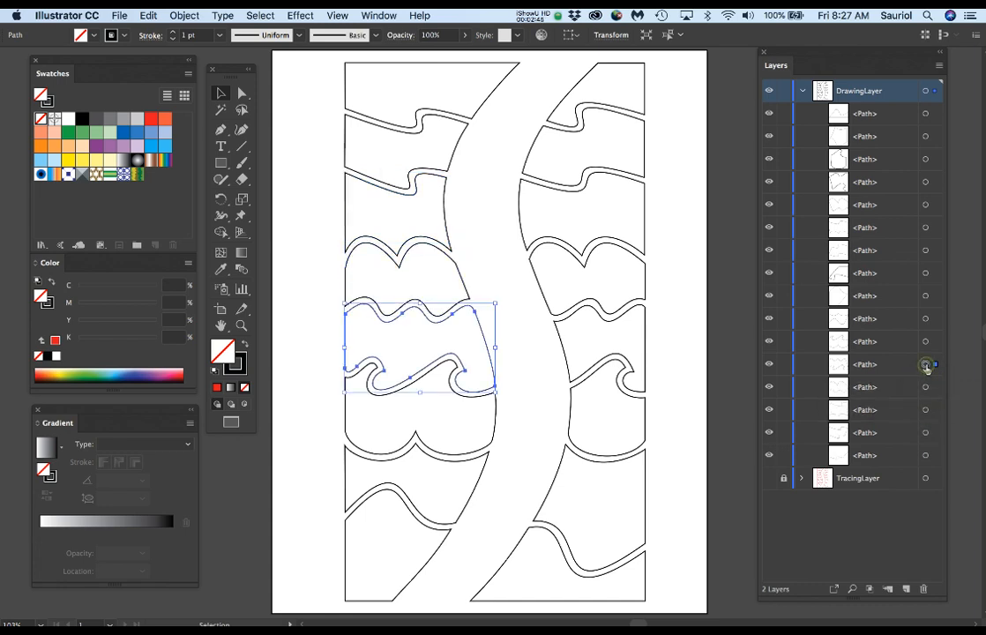
left_click(927, 342)
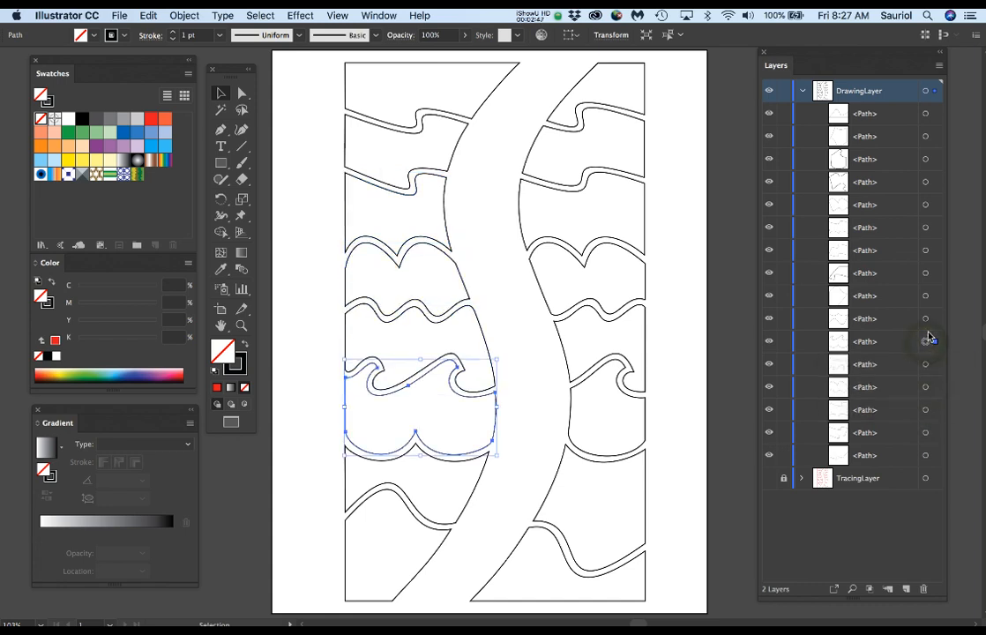
left_click(926, 318)
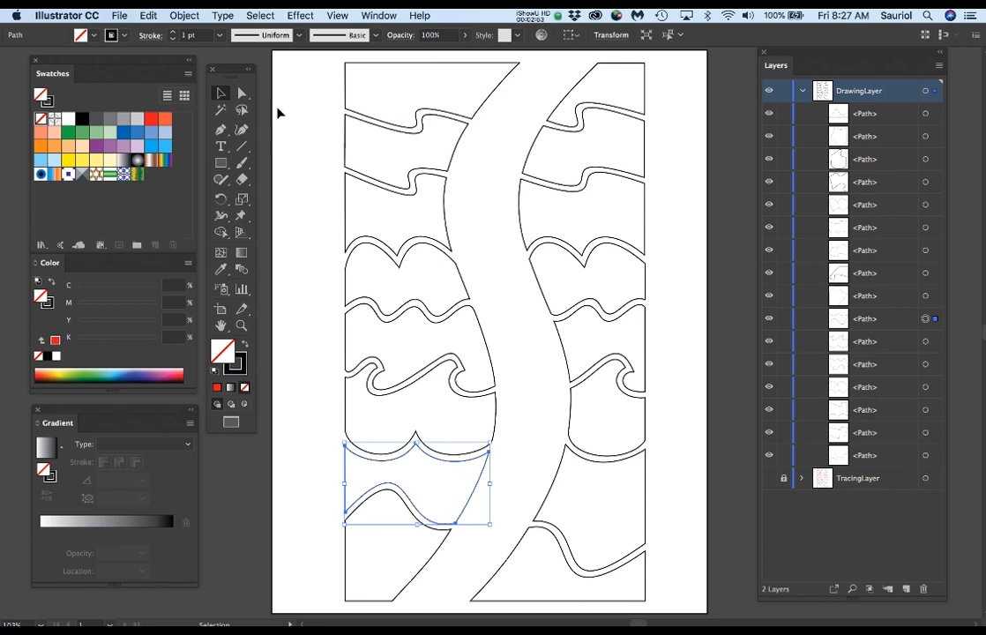
Step: Fill the top-left shape with the red swatch of C 0, M 100, Y 100, K 0
left_click(478, 110)
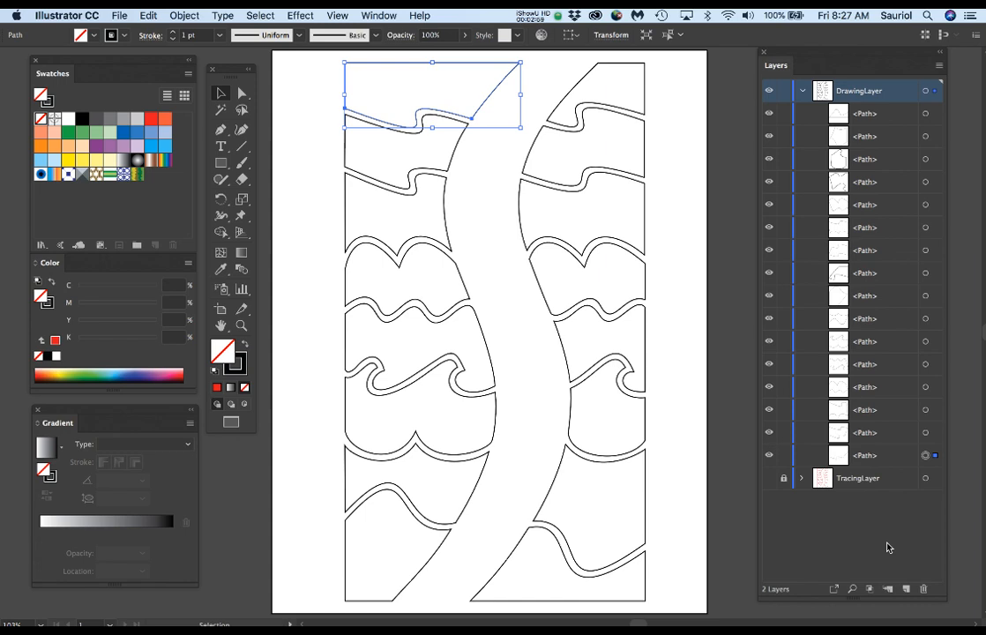
left_click(477, 154)
left_click(479, 104)
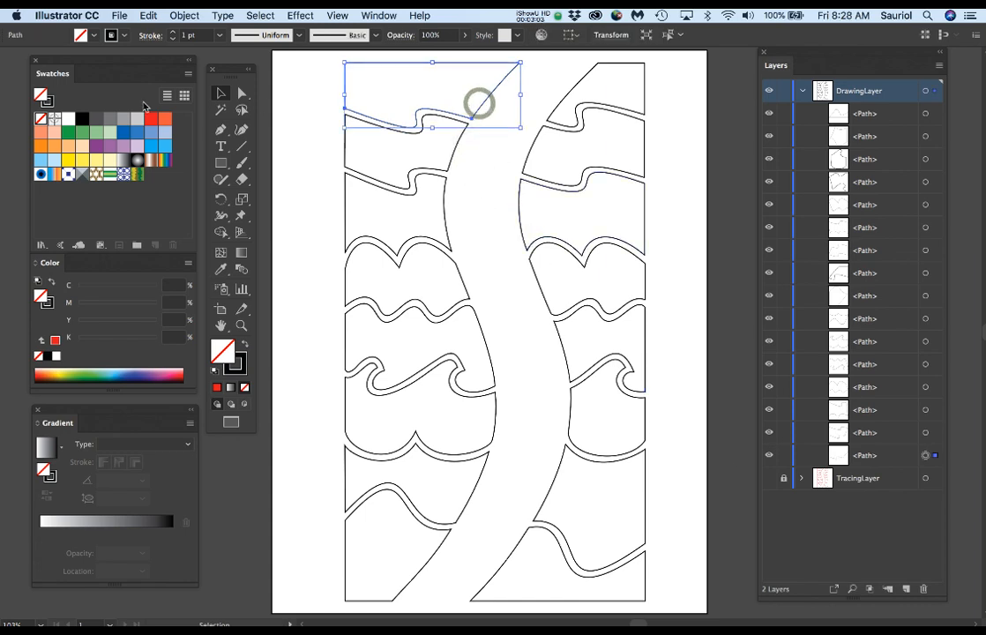
left_click(150, 119)
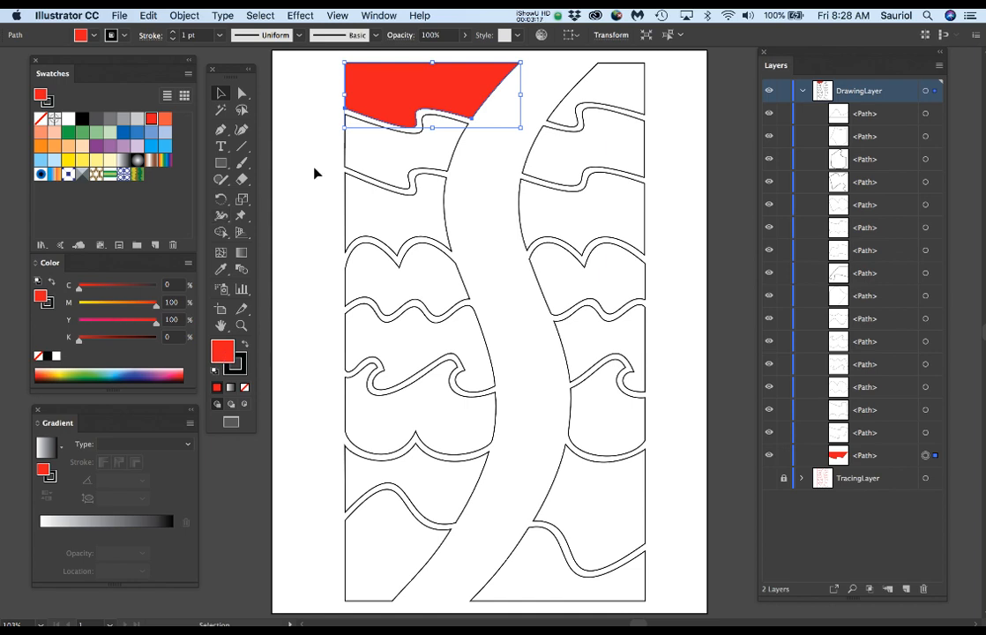
Step: Select the second shape from the top in the left column and display the swatches in Large Thumbnail View
left_click(448, 161)
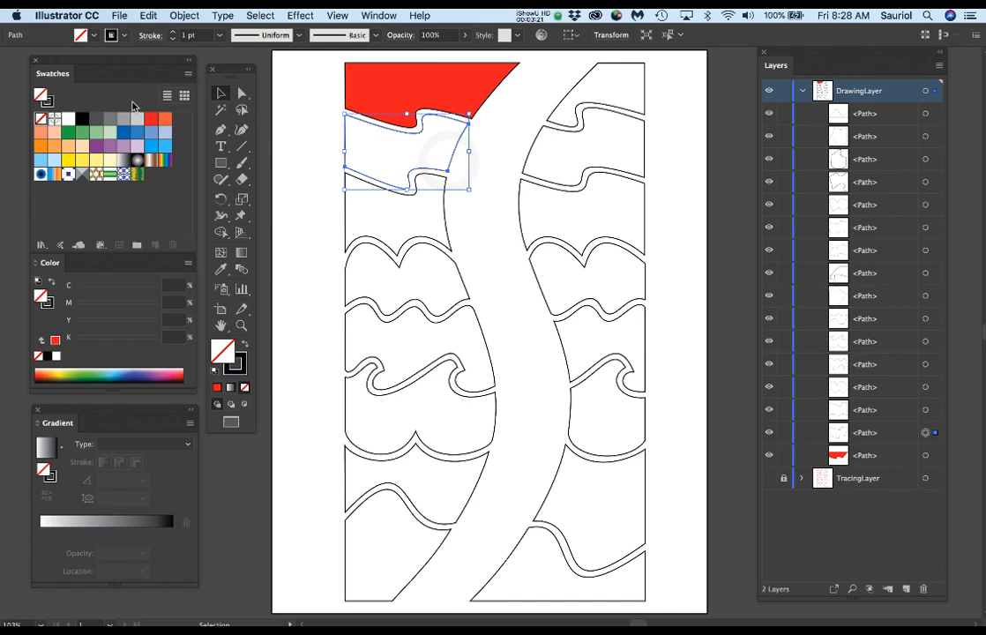
left_click(382, 15)
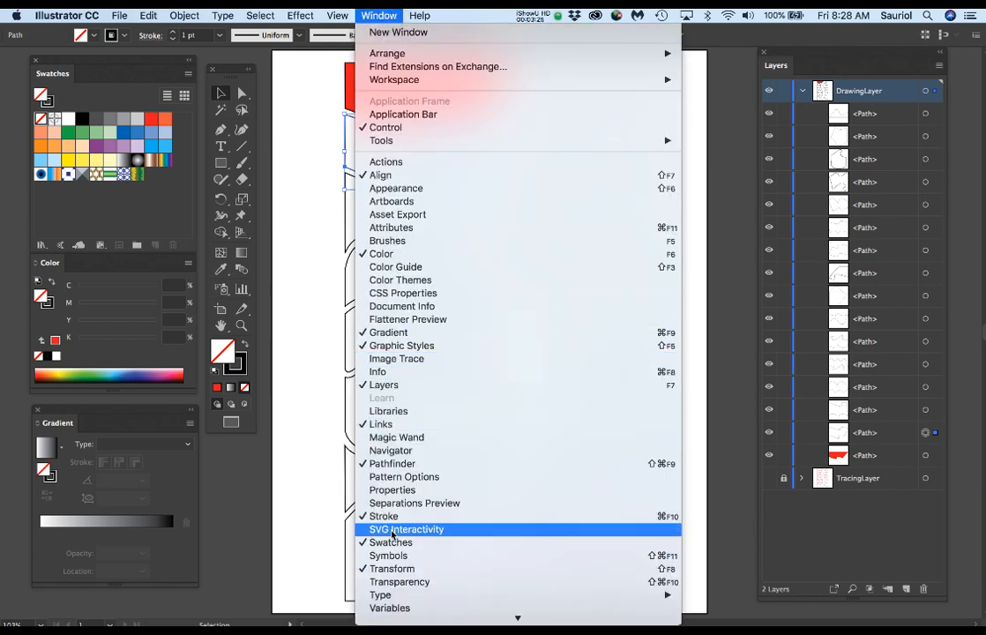
left_click(295, 223)
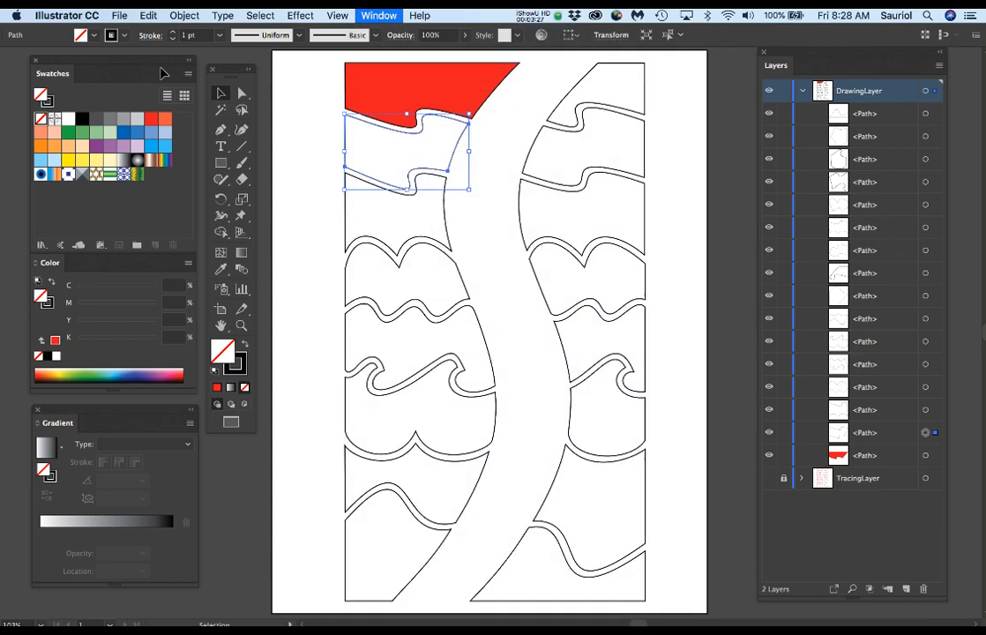
left_click(188, 73)
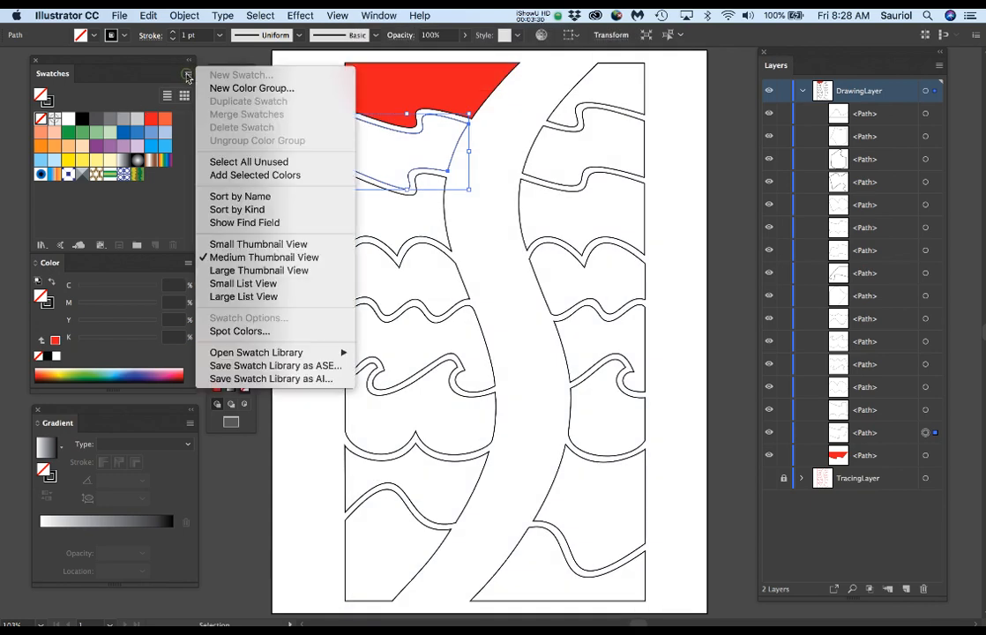
left_click(242, 270)
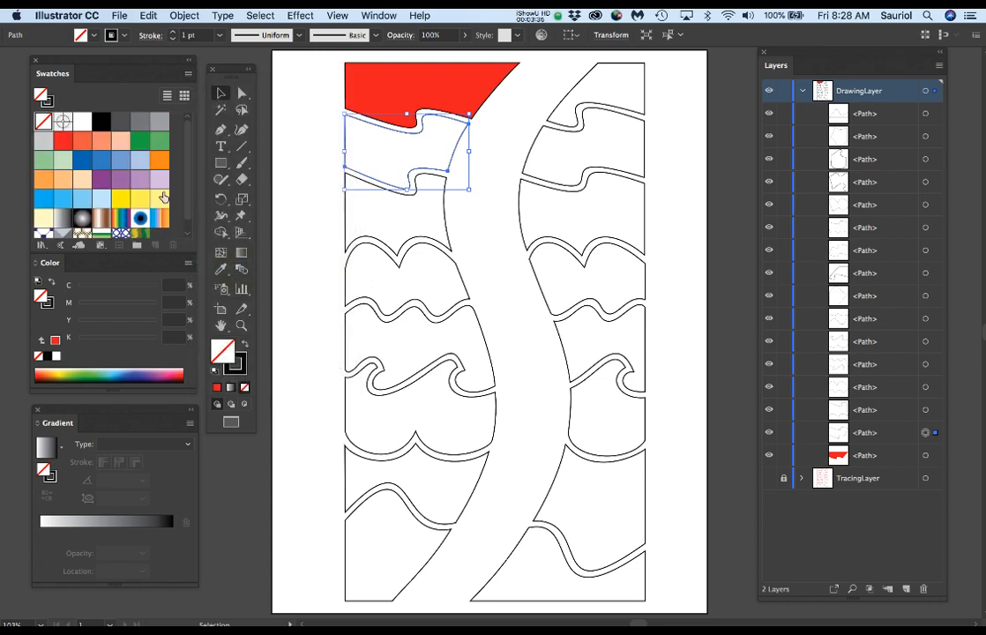
Step: Display the swatches in Medium Thumbnail View and fill the second left-column shape with the orange-red swatch of C 0, M 75, Y 75, K 0
left_click(188, 73)
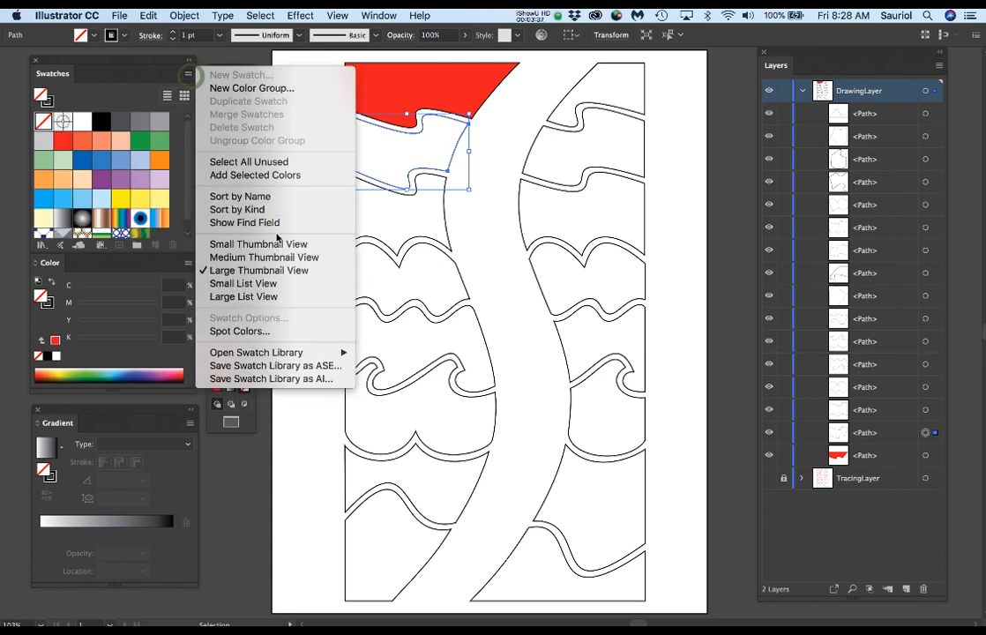
left_click(272, 257)
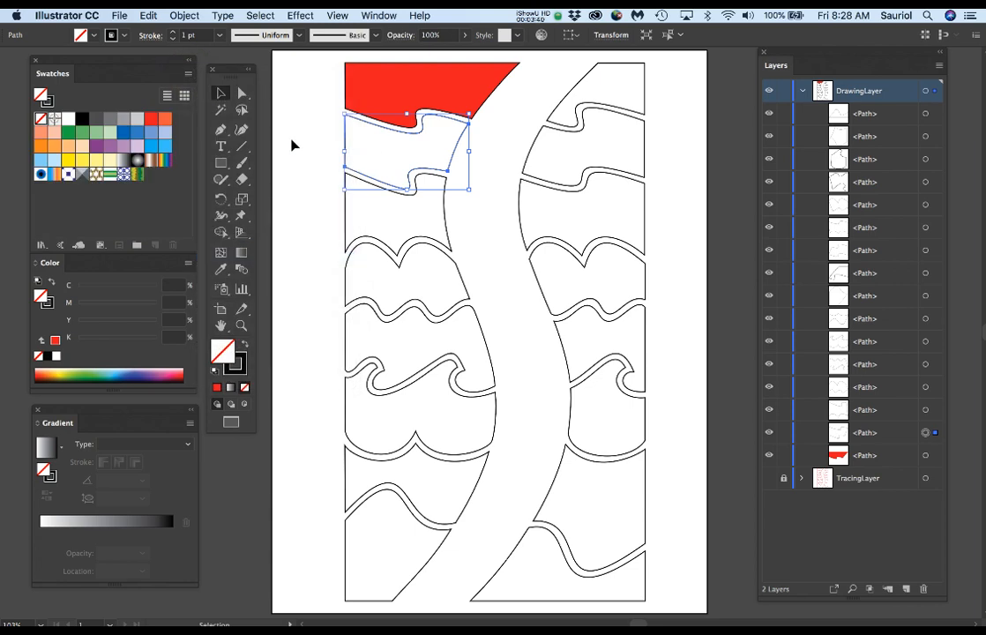
left_click(166, 118)
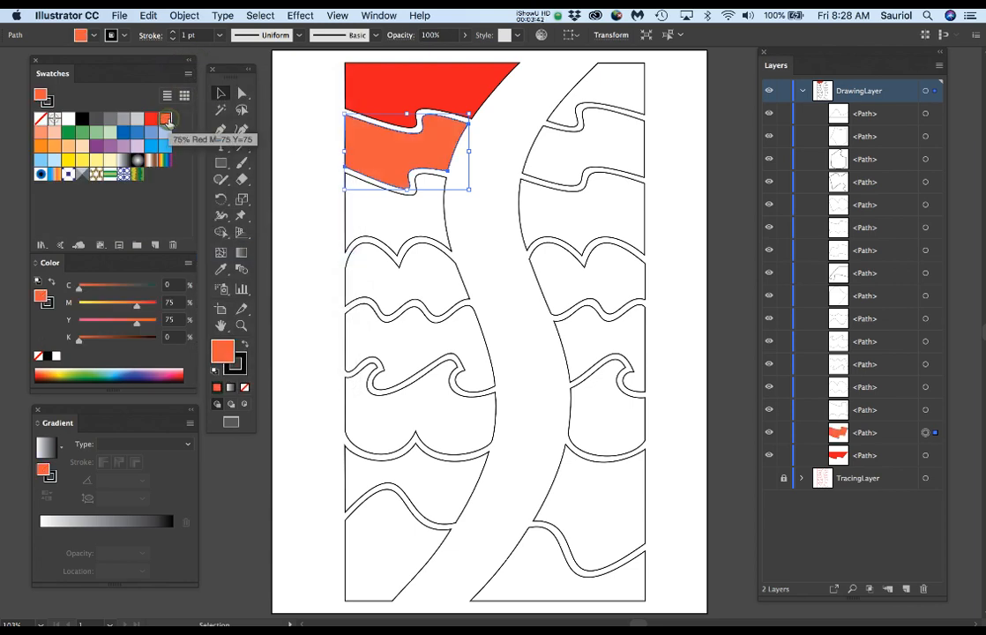
Step: Fill the third left-column shape with the M 50, Y 50 salmon swatch and the fourth with the paler M 25, Y 25 swatch
left_click(345, 231)
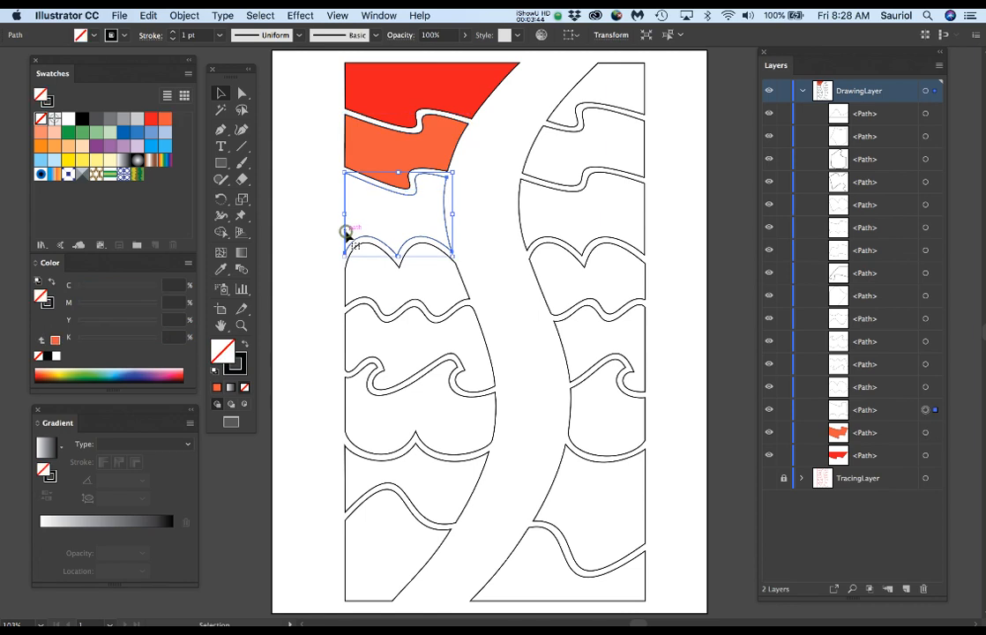
left_click(40, 132)
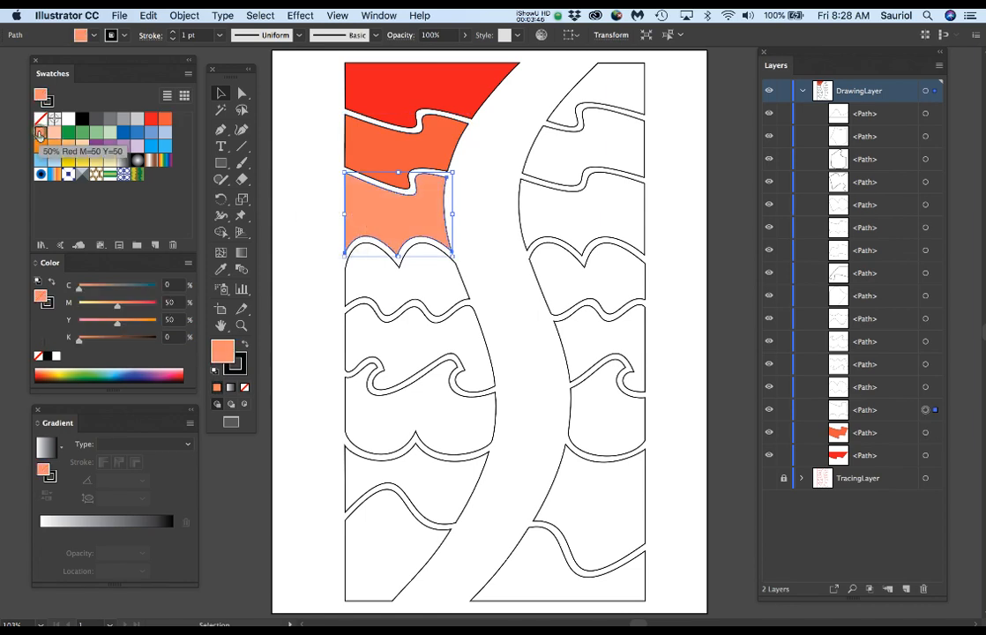
left_click(347, 282)
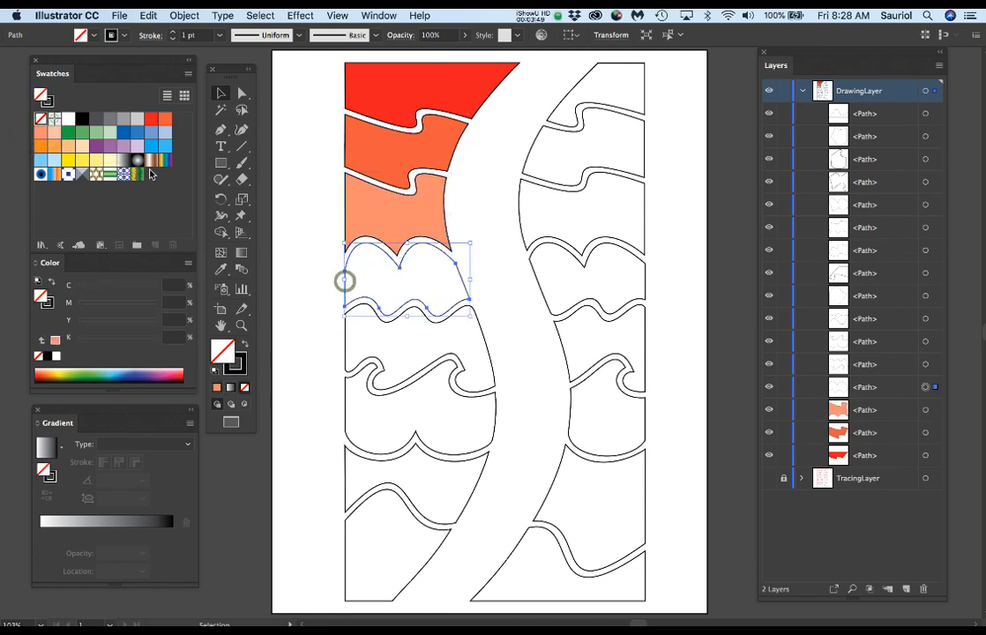
left_click(55, 134)
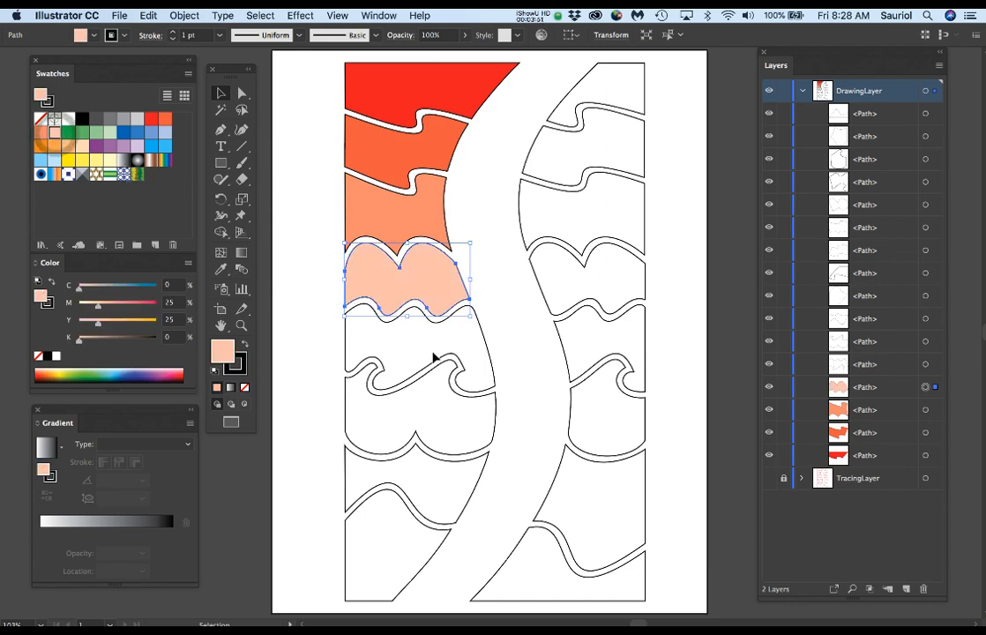
Step: Fill the lower four left-column shapes, going down, with the green swatches C 80 Y 100, C 60 Y 75, C 40 Y 50 and C 20 Y 25
left_click(344, 340)
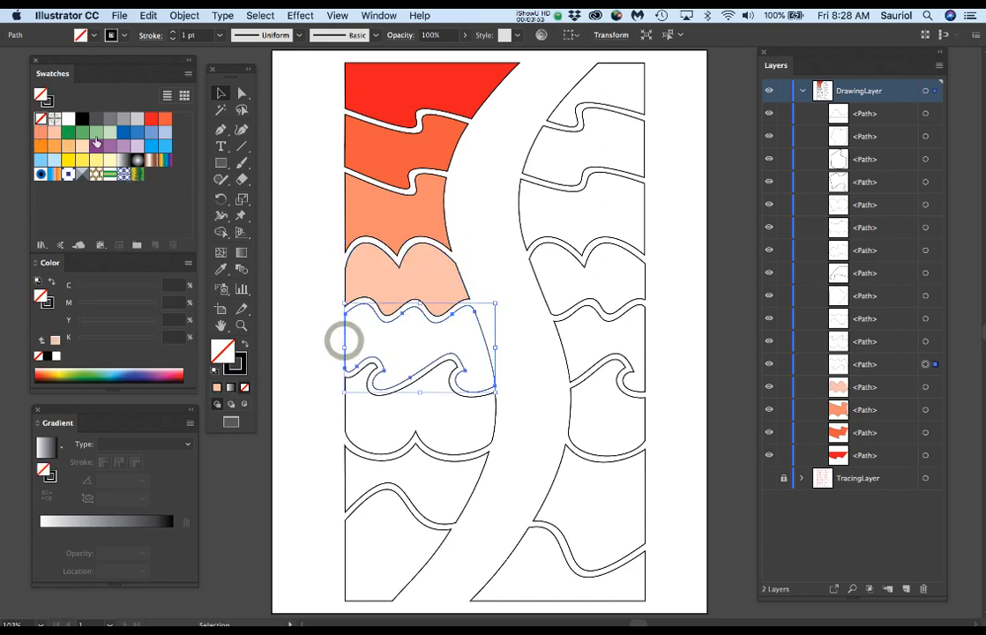
left_click(68, 132)
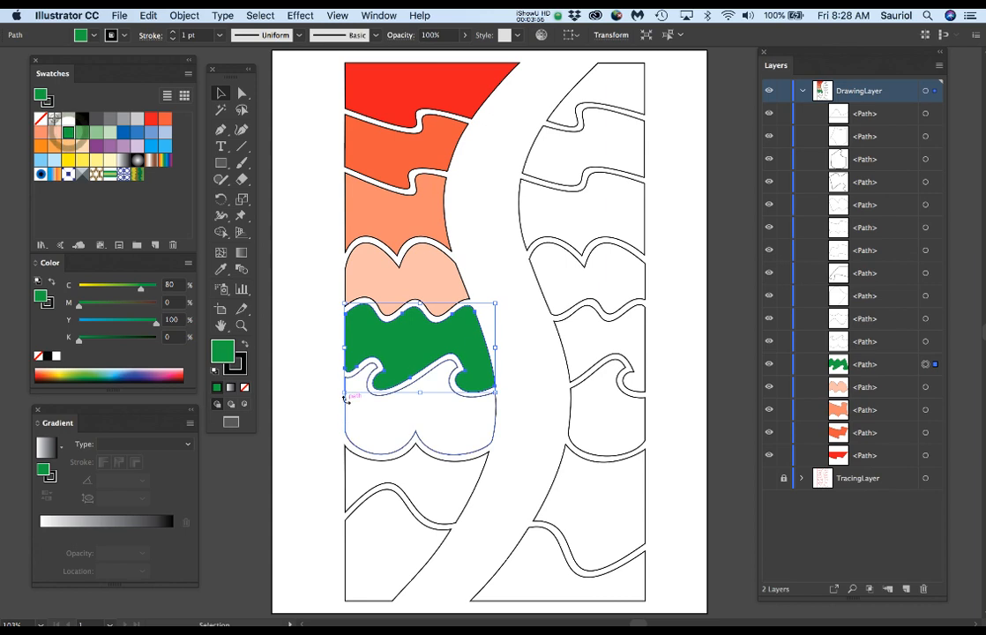
left_click(345, 408)
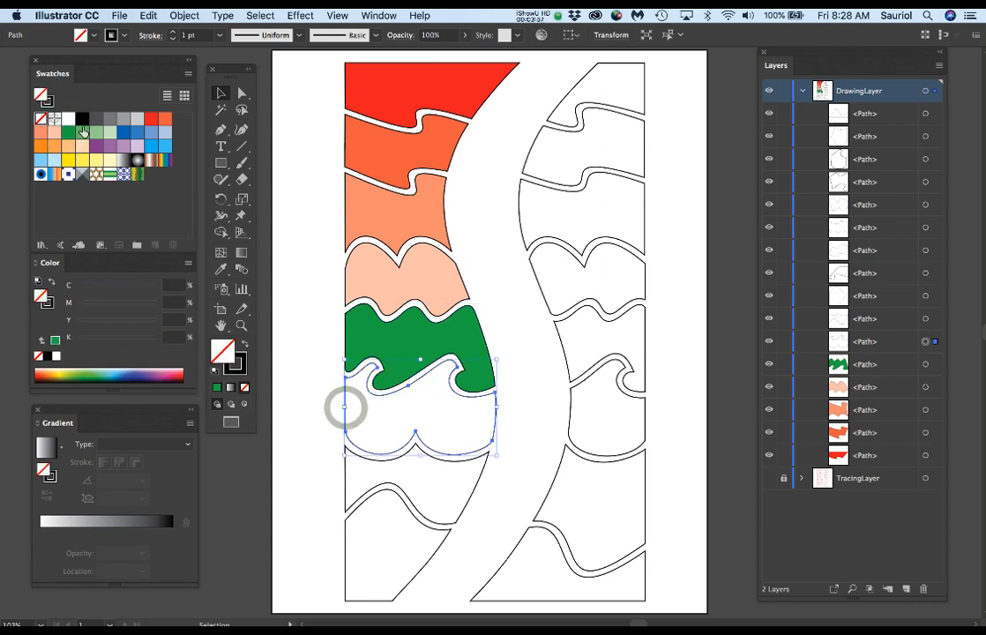
left_click(82, 132)
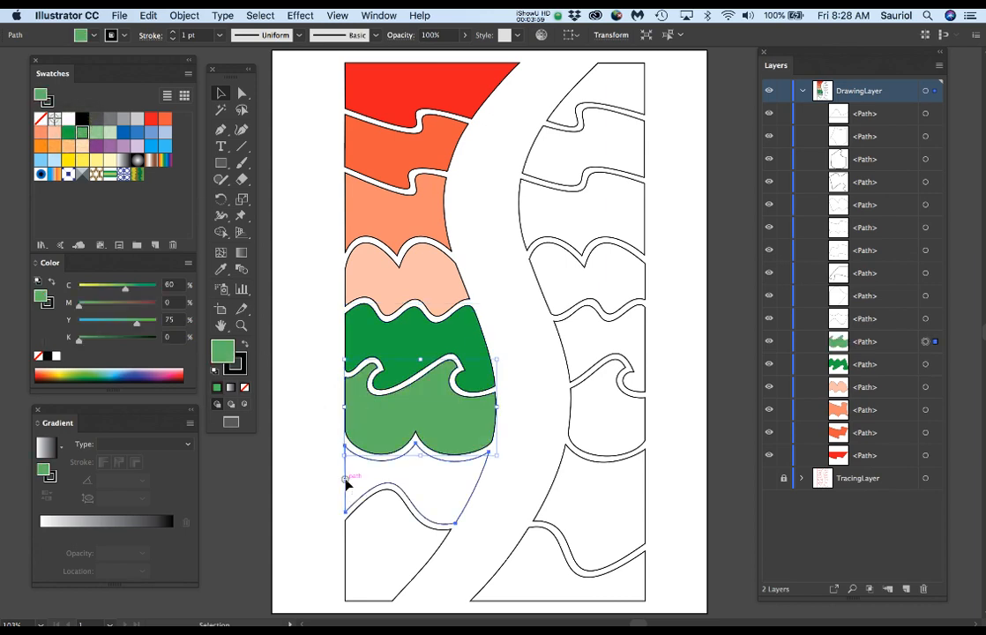
left_click(345, 479)
left_click(96, 133)
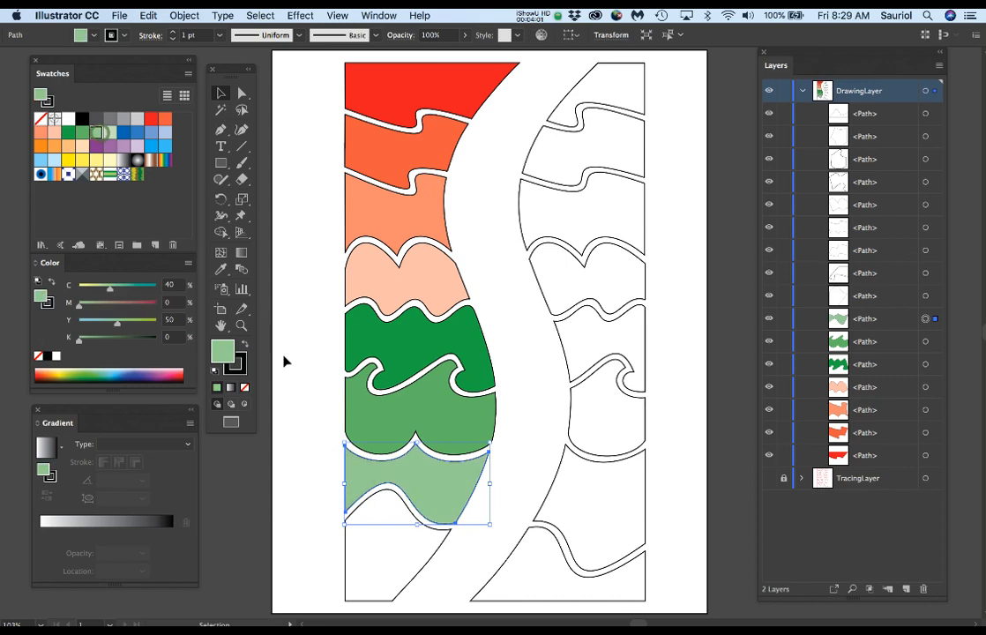
left_click(345, 538)
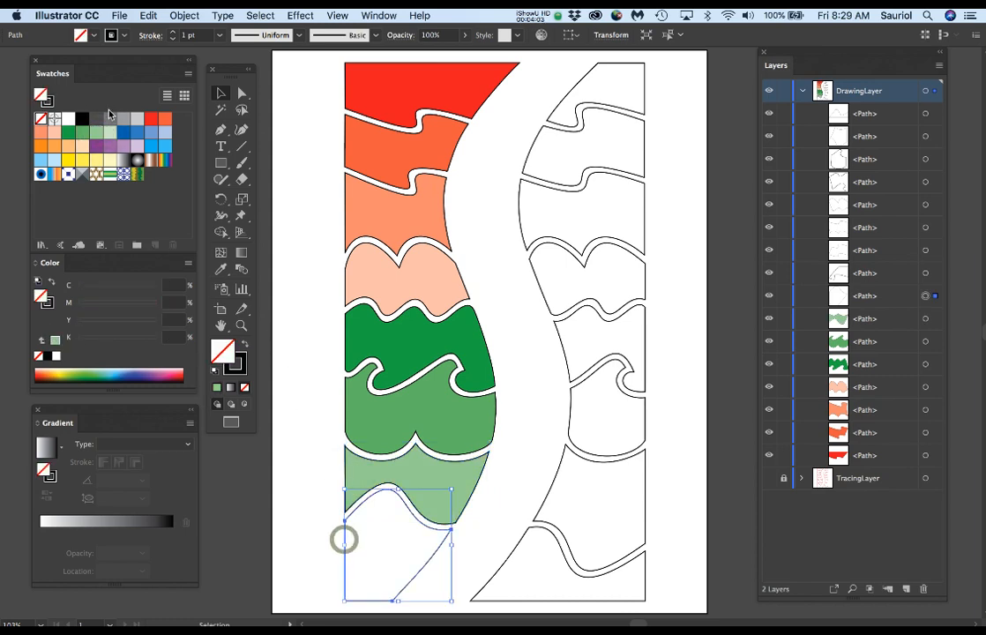
left_click(109, 132)
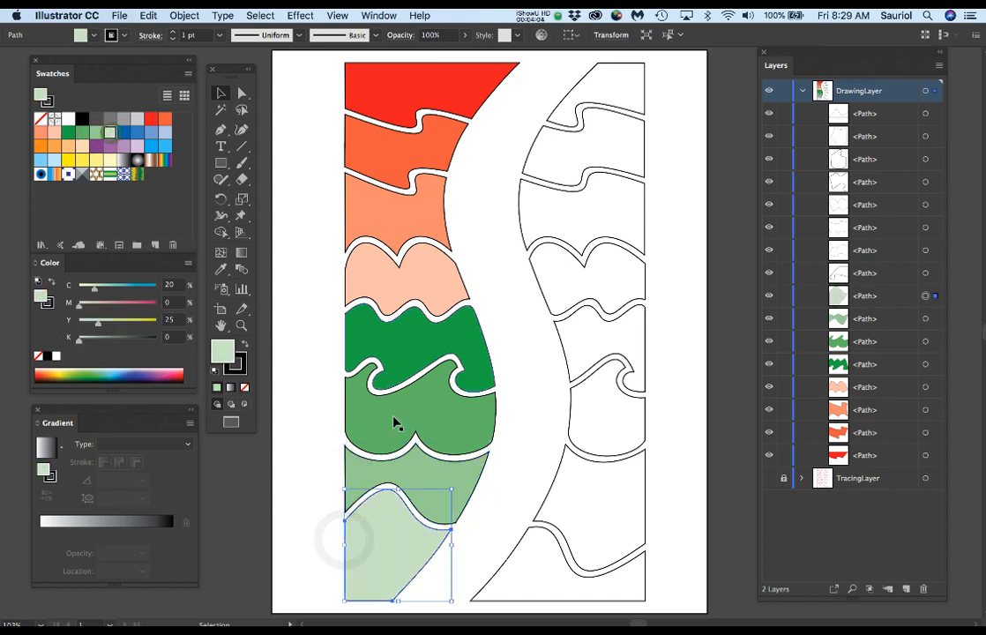
Step: Fill the upper four right-column shapes, going down, with the four blue swatches from darkest to lightest, including C 75 M 37.5 and C 50 M 25
left_click(571, 92)
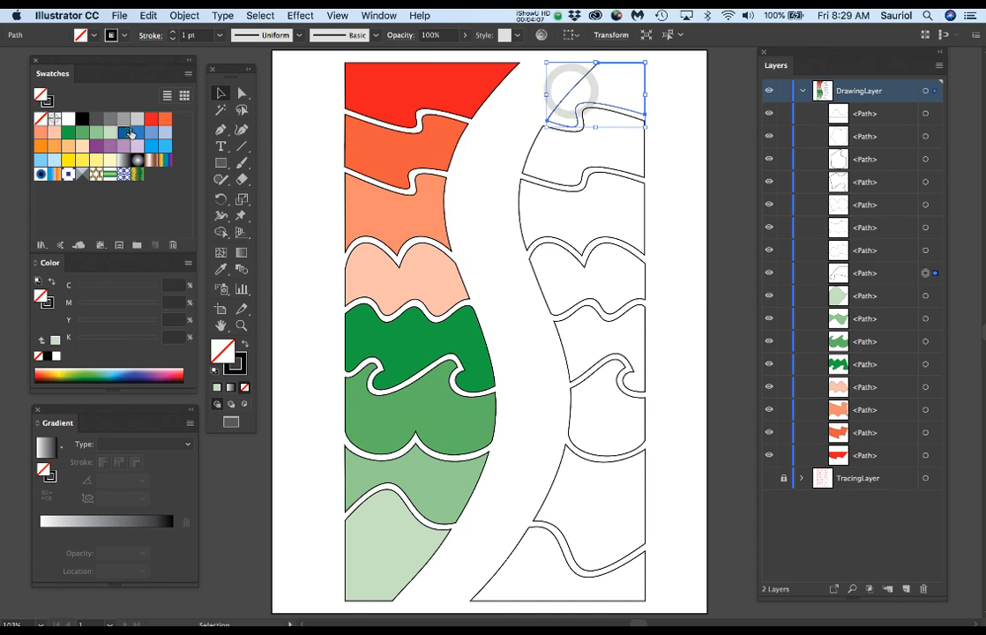
left_click(123, 133)
left_click(530, 143)
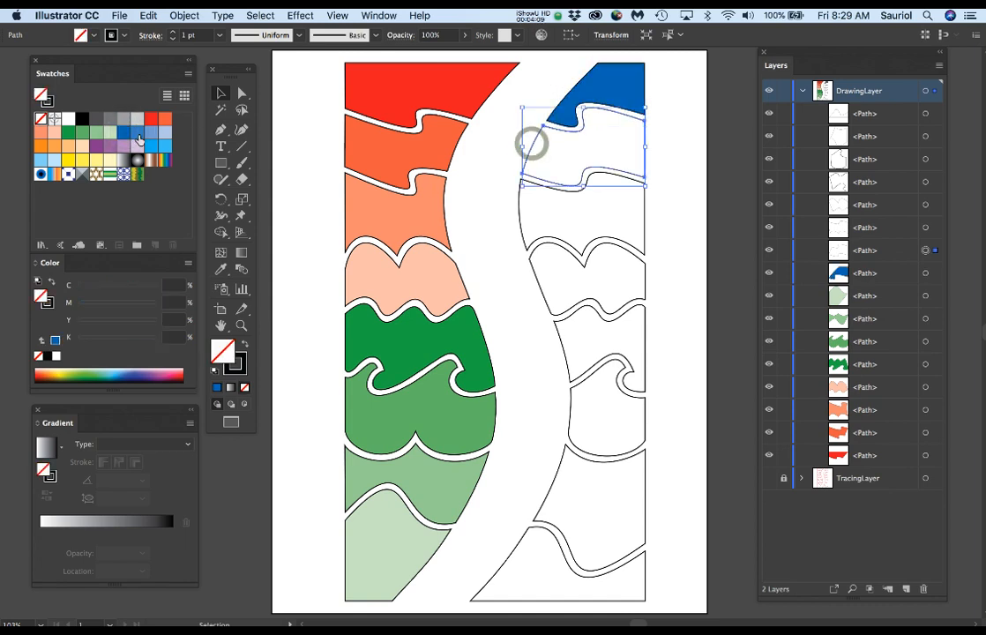
key("comma")
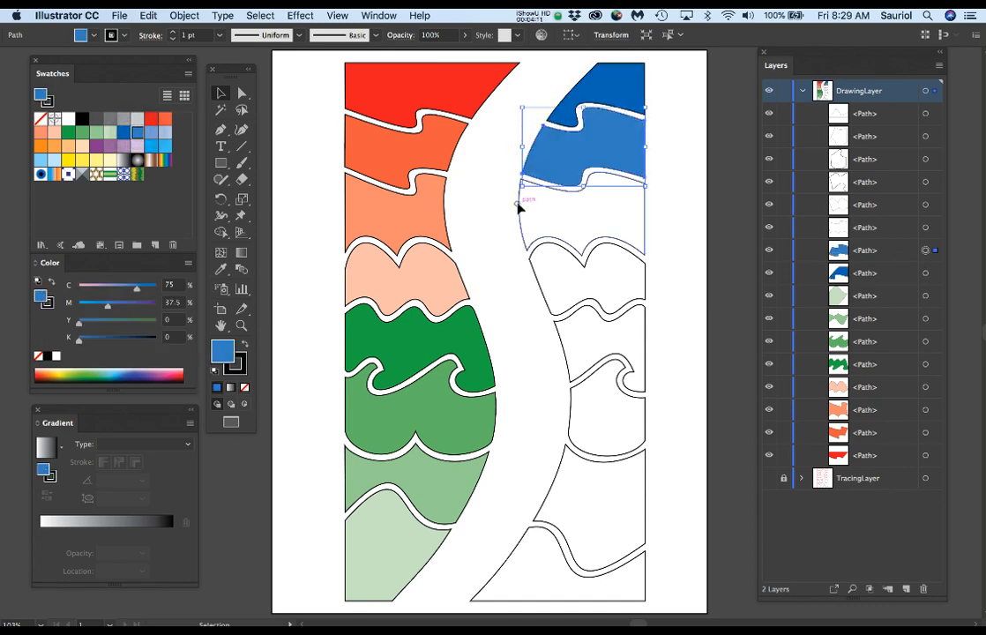
left_click(517, 203)
left_click(151, 132)
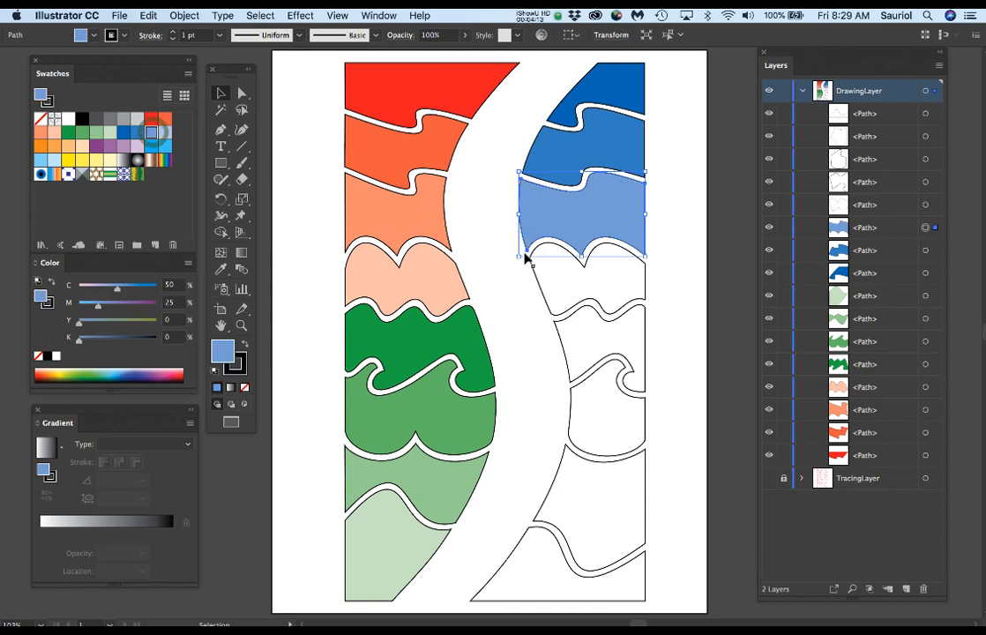
left_click(533, 269)
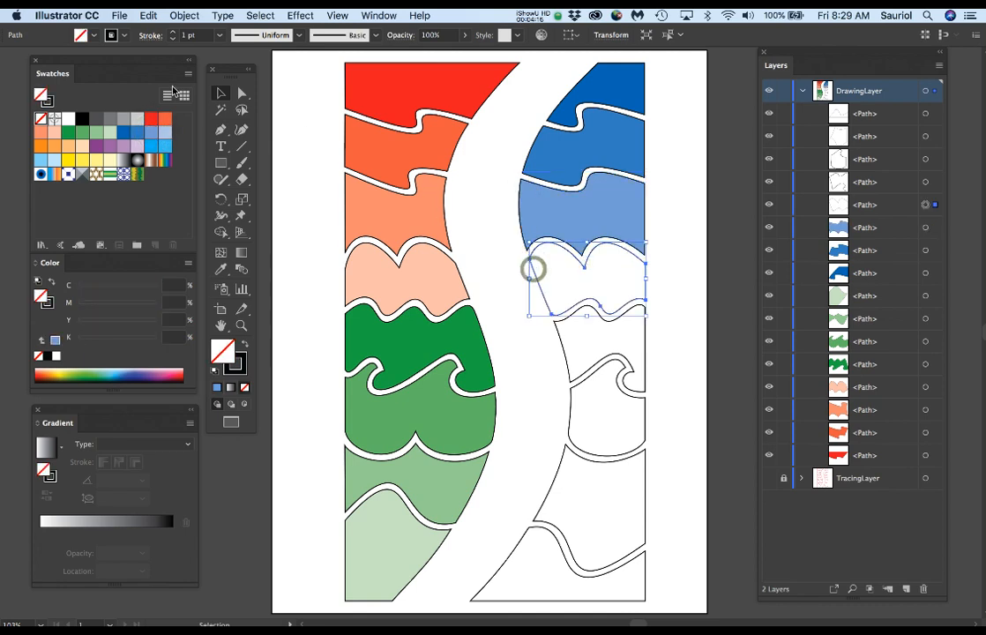
left_click(164, 132)
Step: Fill the fifth right-column shape with the sky-blue C 40 swatch and the sixth with the next paler sky-blue swatch
left_click(564, 351)
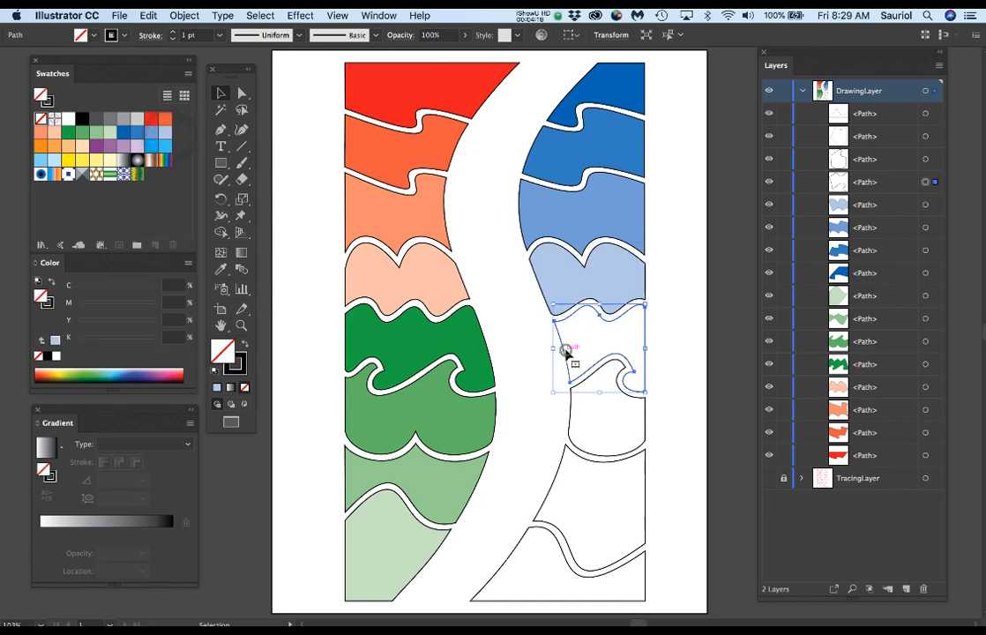
left_click(42, 161)
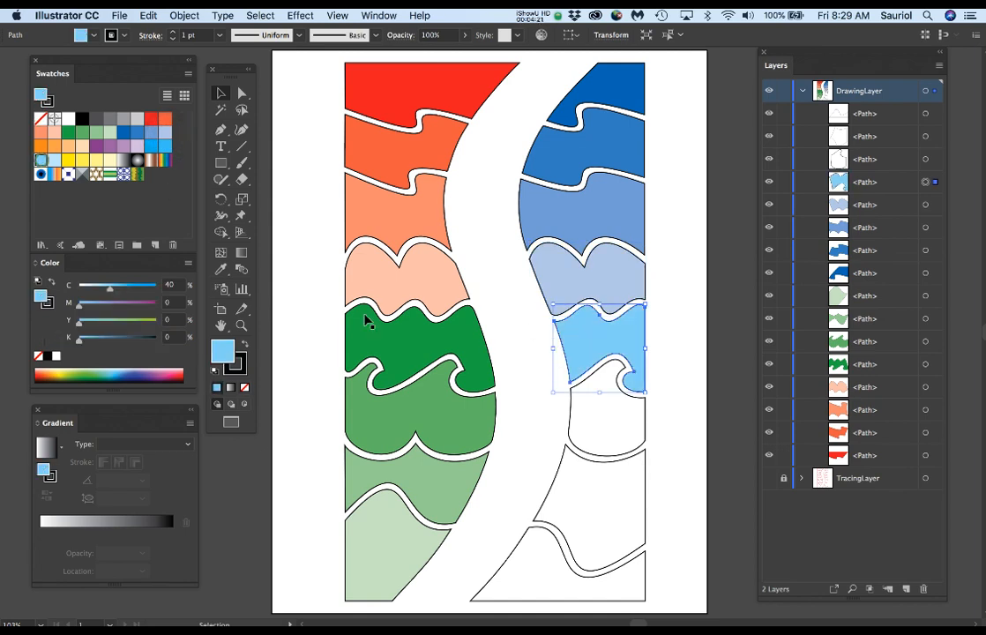
left_click(571, 427)
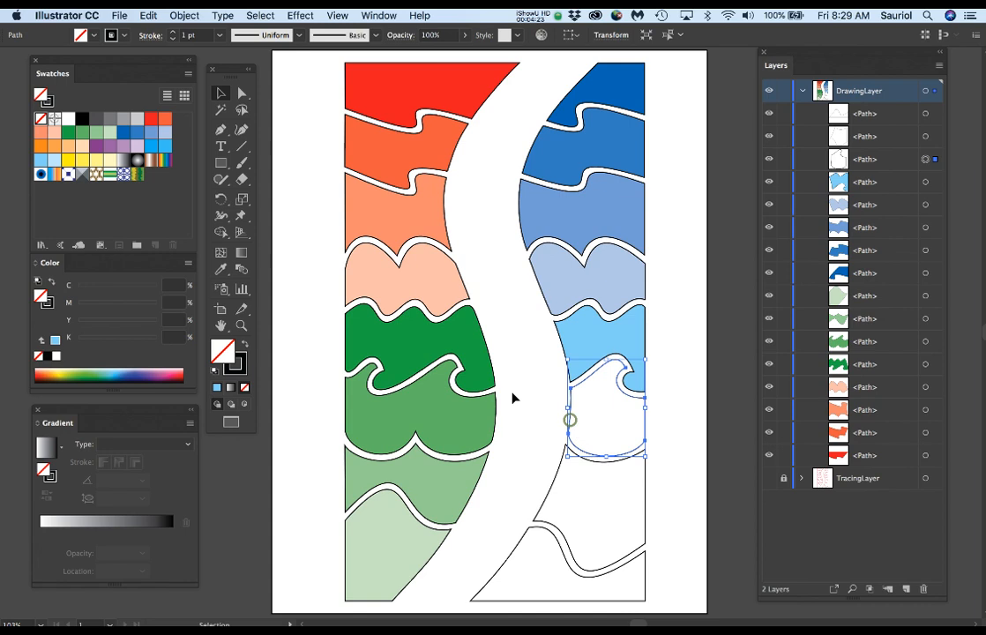
left_click(55, 160)
Step: Fill the seventh right-column shape with the lightest purple swatch and the last one with the C 37.5, M 67.5 purple, and clear the selection
left_click(558, 468)
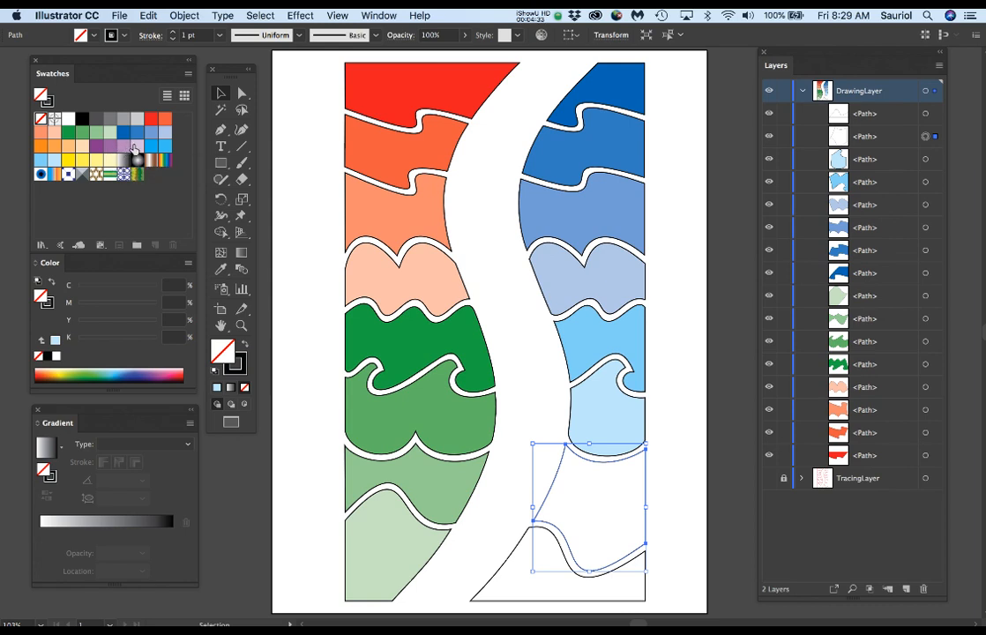
left_click(133, 148)
left_click(520, 540)
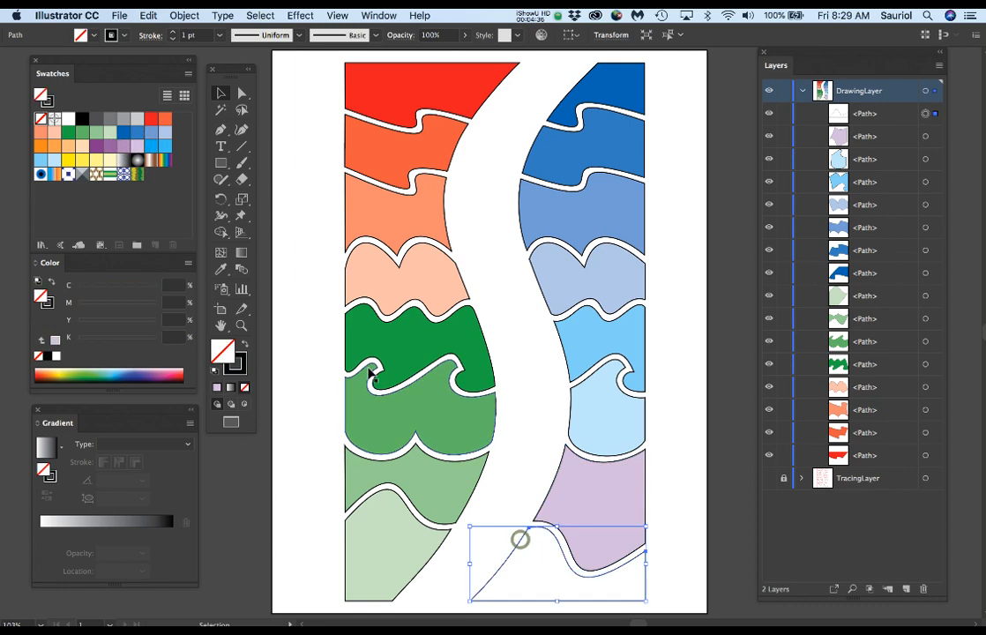
left_click(109, 146)
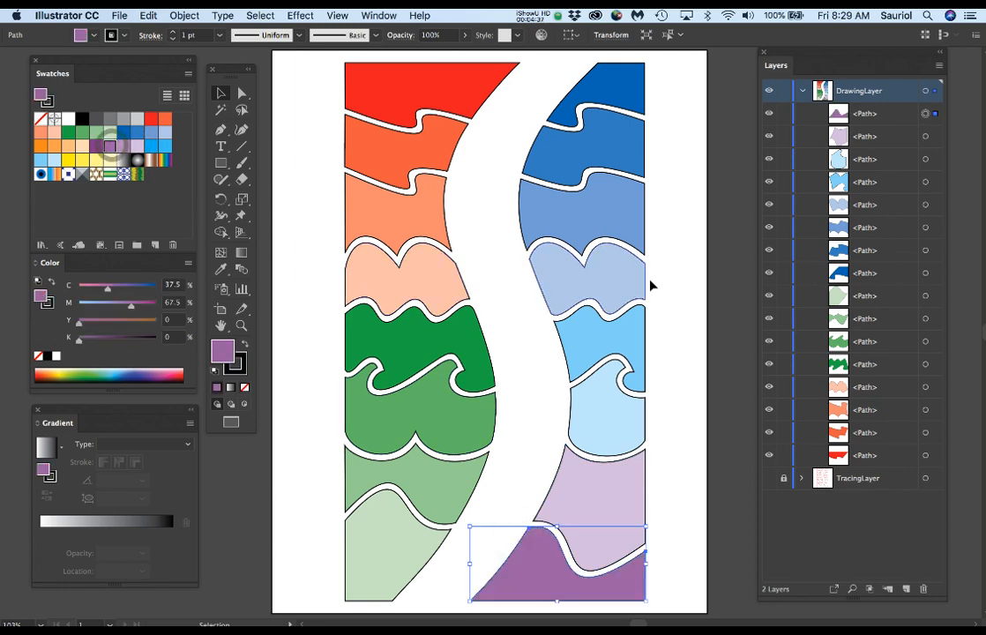
left_click(499, 149)
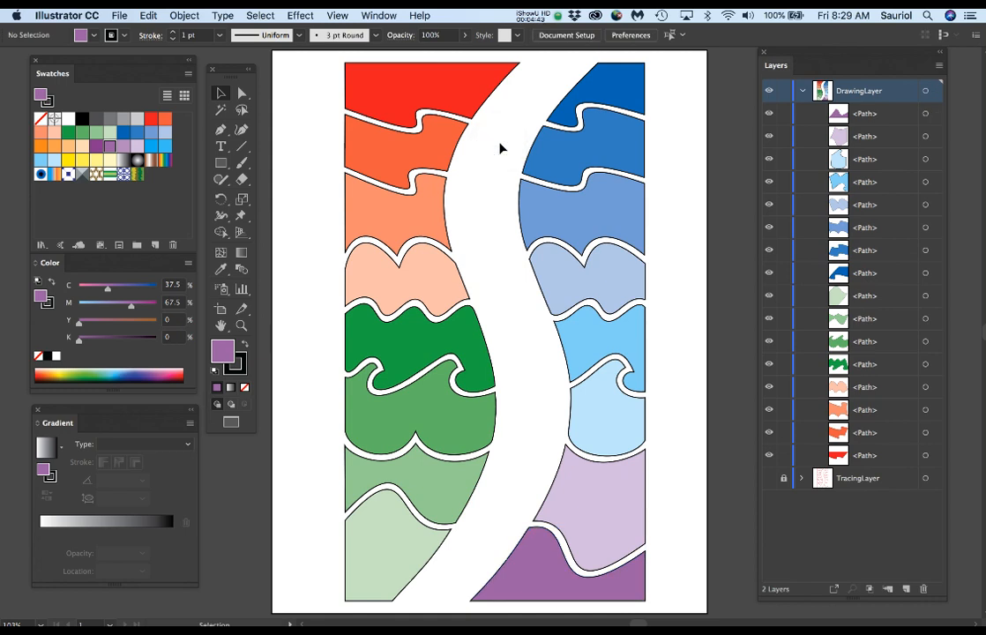
Step: Save the coloured drawing as a new Illustrator file named Guide_2_Path_Pen_ColorDemo.ai in the PenPath folder, accepting the default Illustrator CC options
left_click(115, 15)
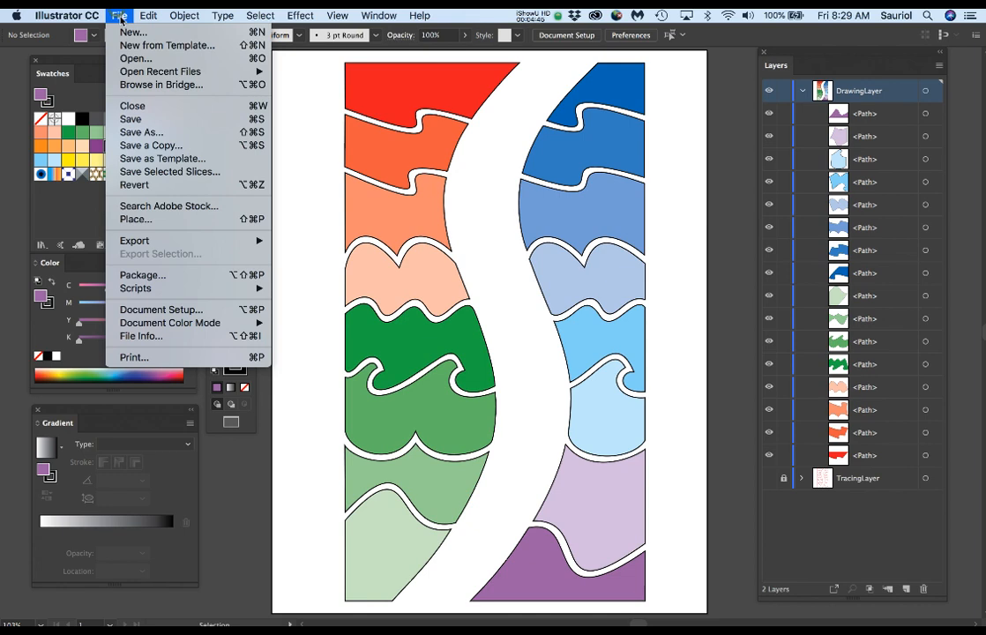
left_click(145, 131)
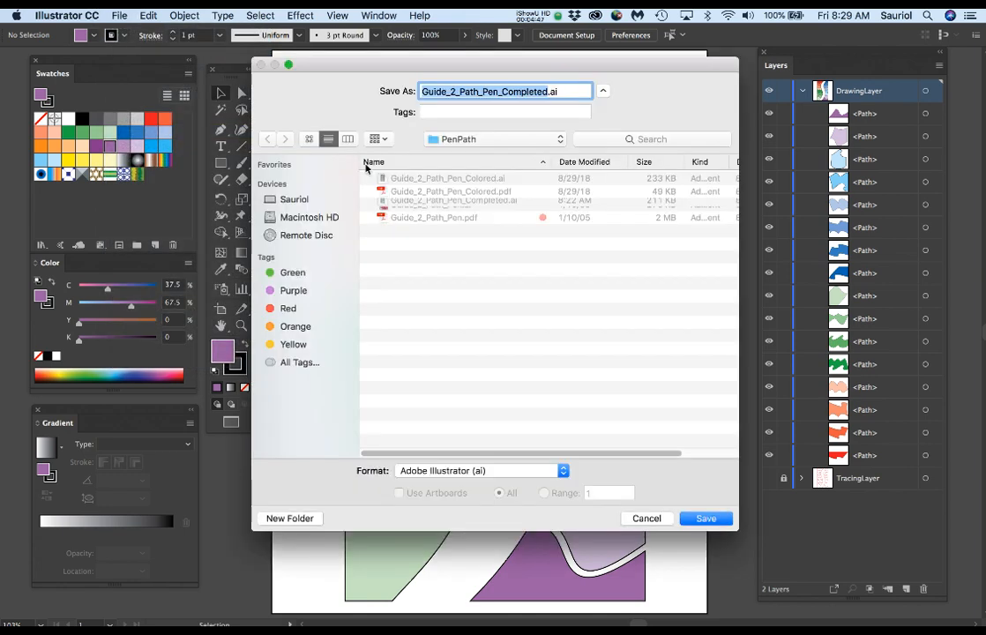
left_click(548, 92)
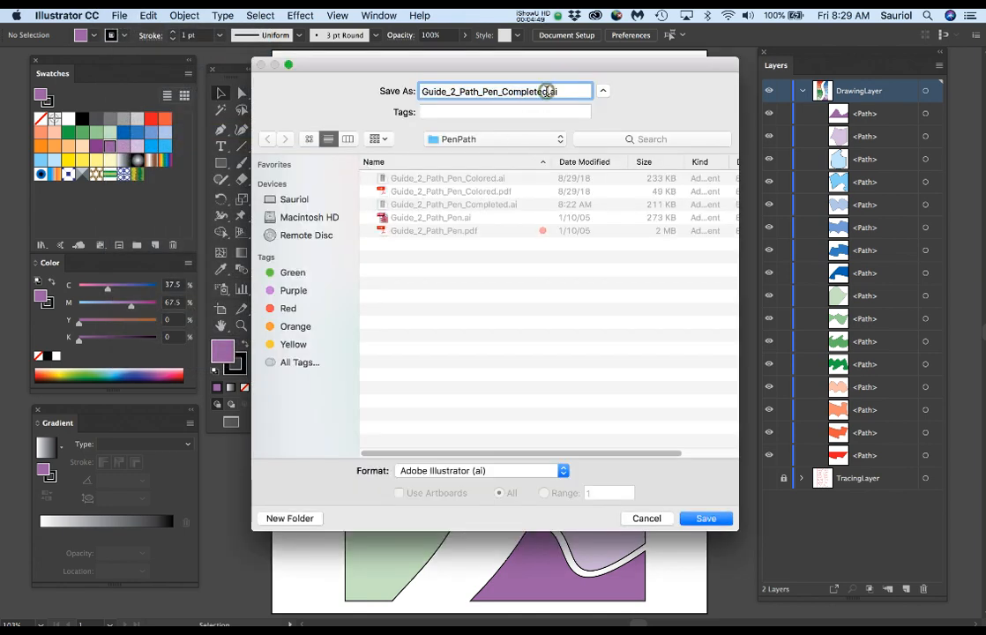
left_click_drag(513, 90, 503, 92)
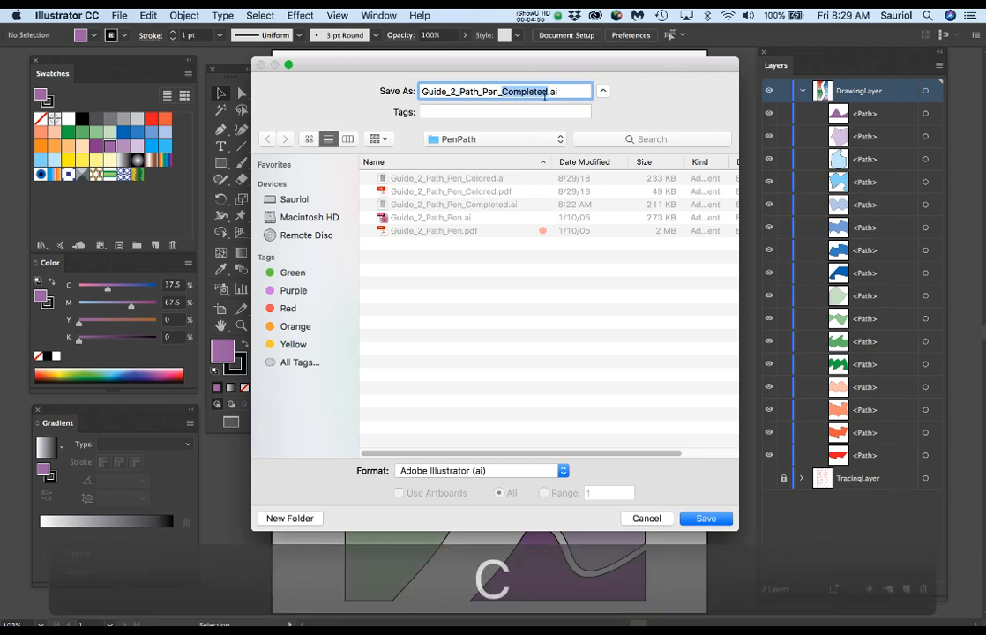
type("Color")
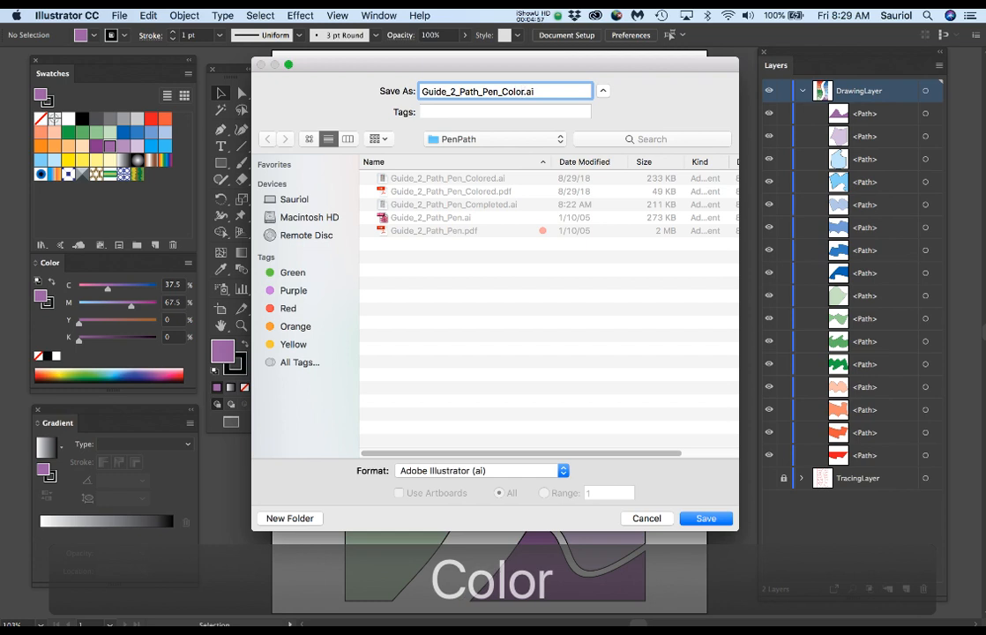
type("D")
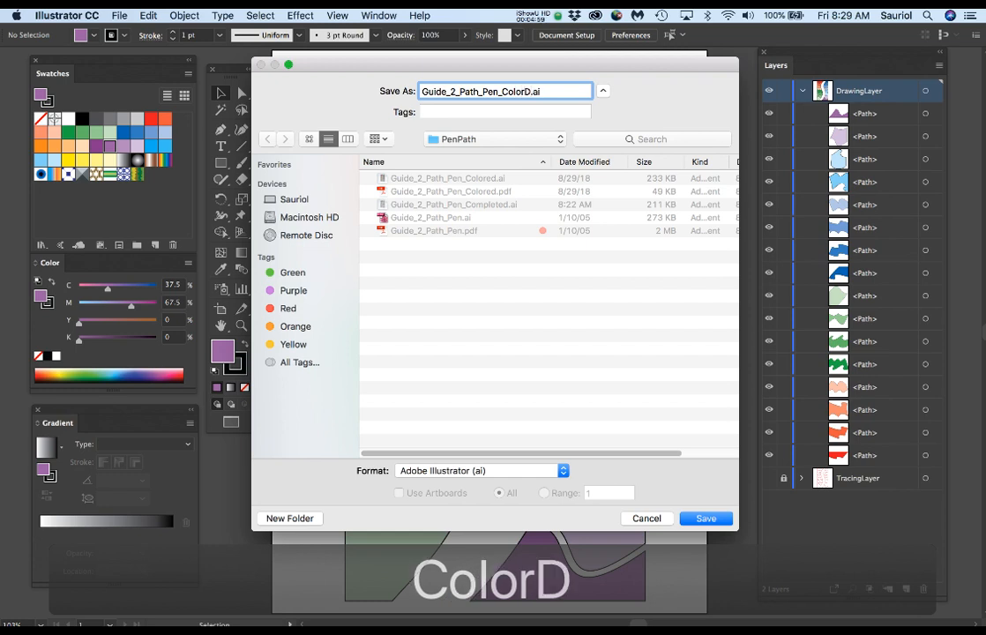
type("emo")
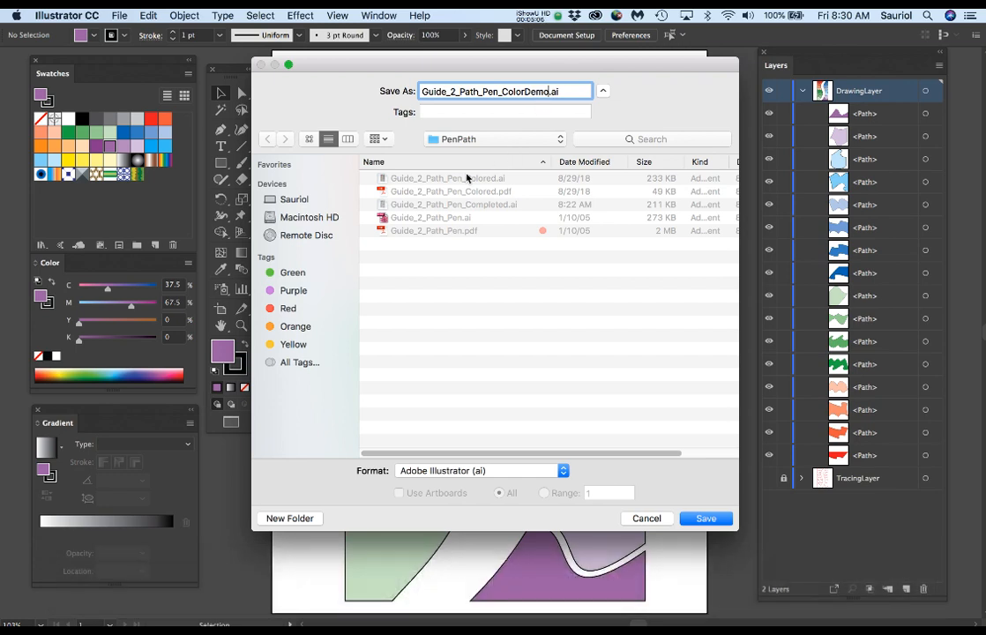
left_click(706, 518)
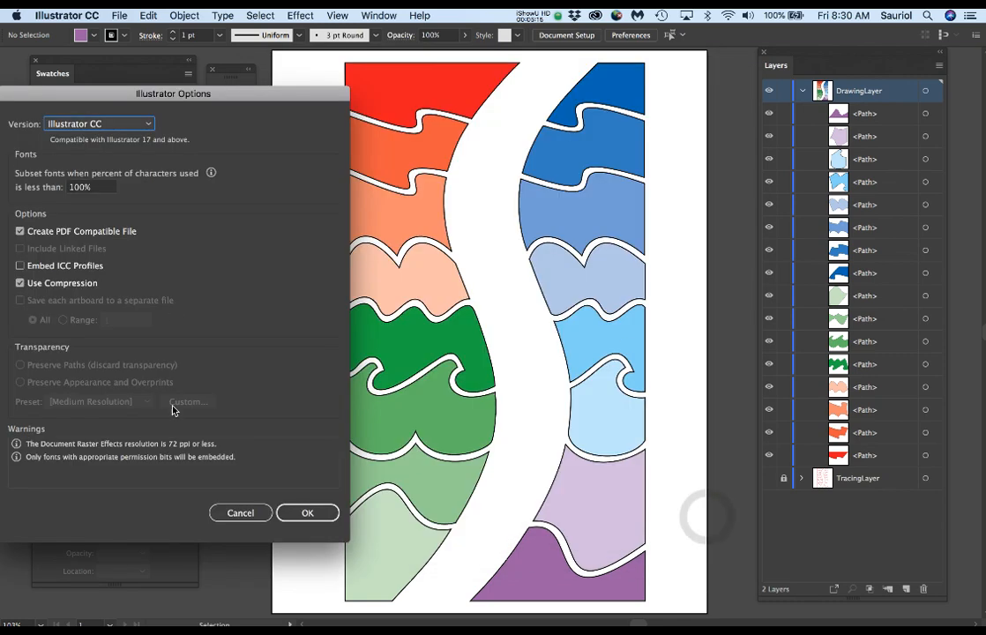
left_click(307, 513)
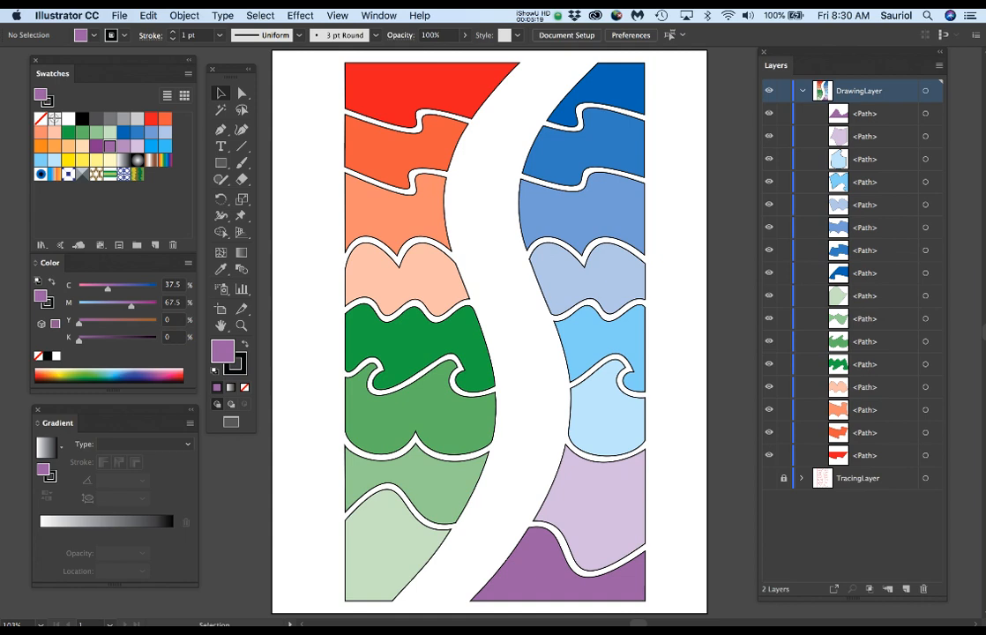
left_click_drag(985, 212, 849, 59)
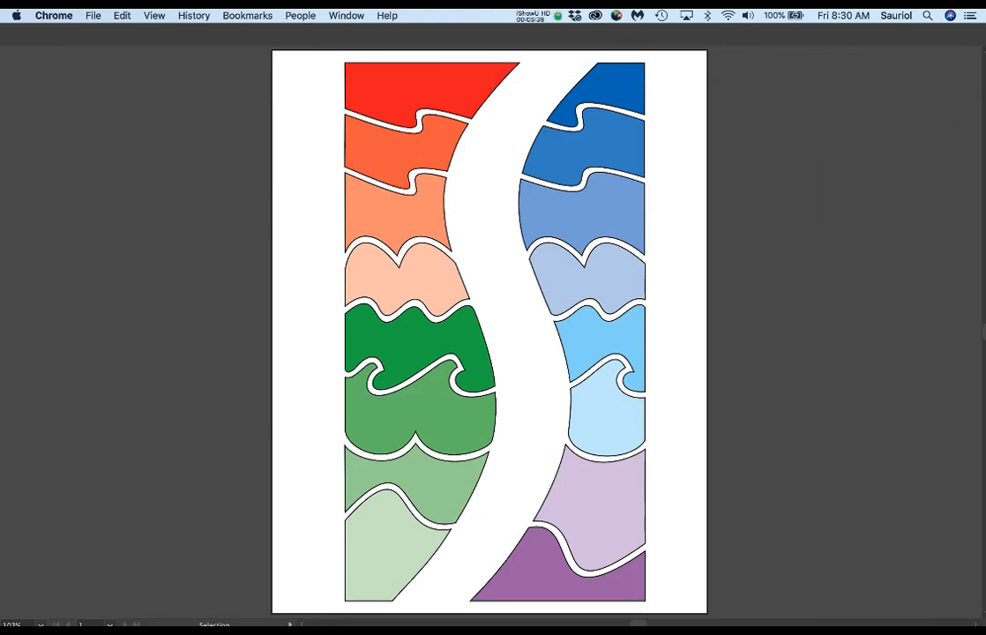
left_click(643, 204)
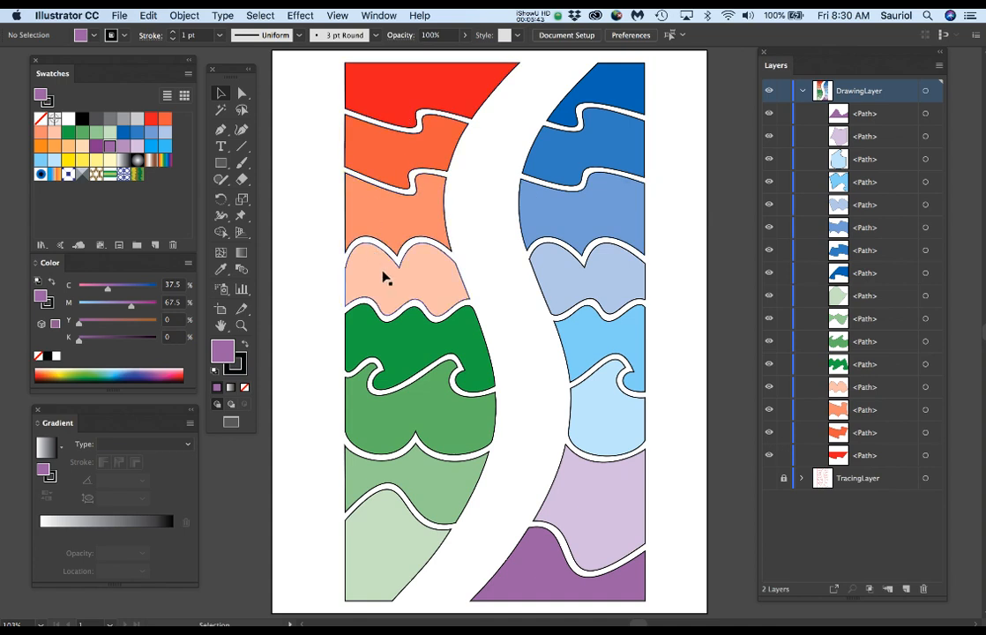
Step: Try the light peach M 25, Y 25 swatch on the coral third shape of the left column, and undo that fill
scroll(383, 278, "up", 3)
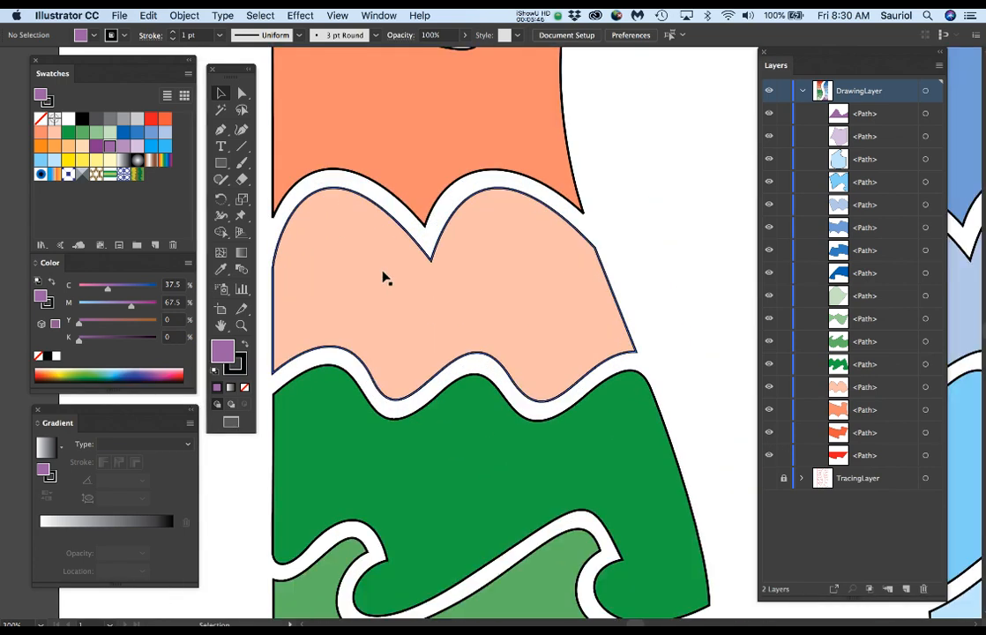
scroll(383, 278, "down", 2)
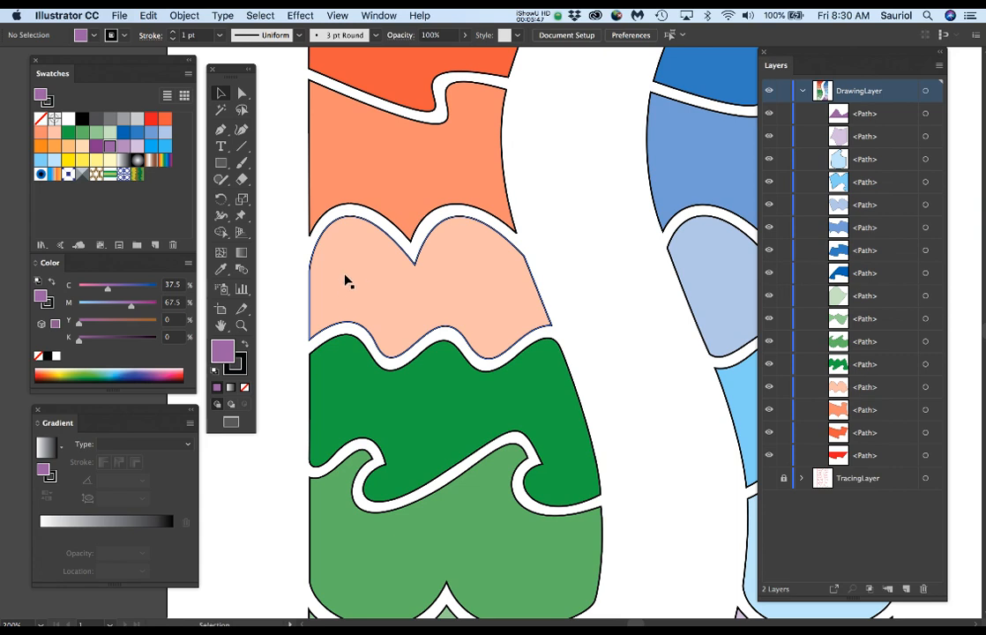
left_click(357, 278)
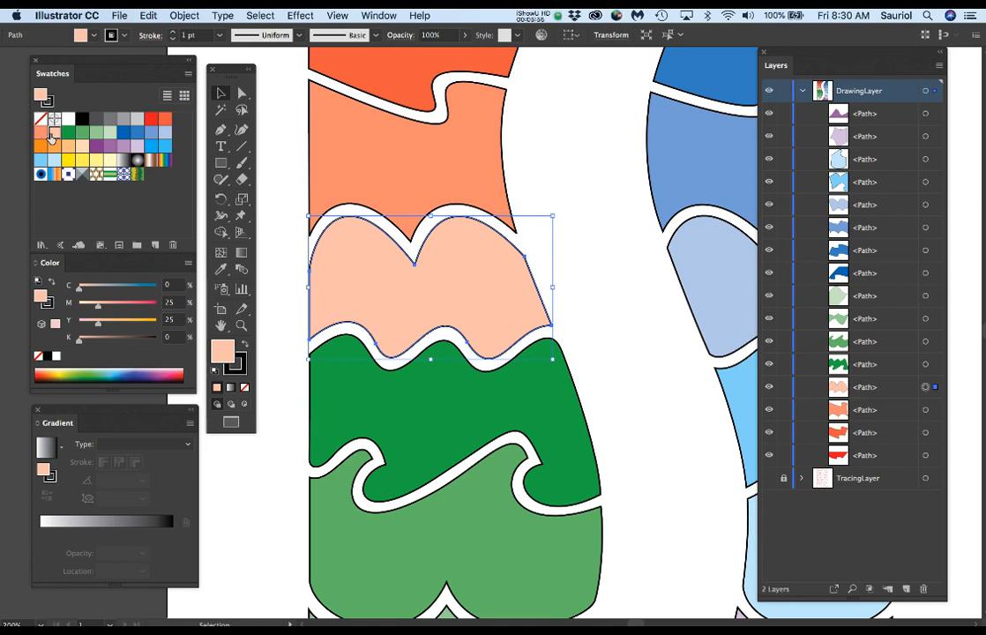
left_click(389, 155)
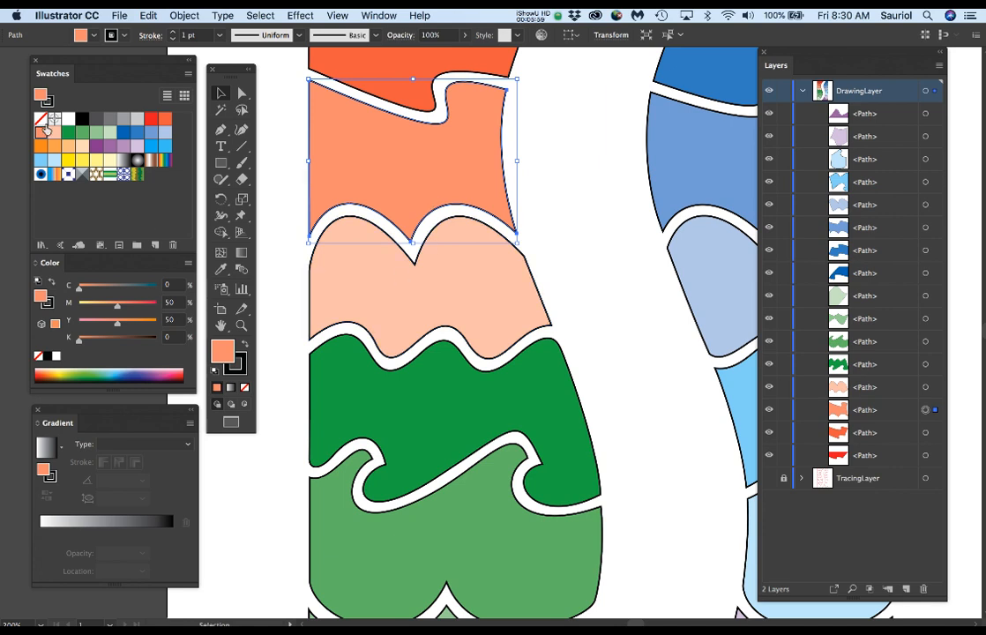
left_click(55, 131)
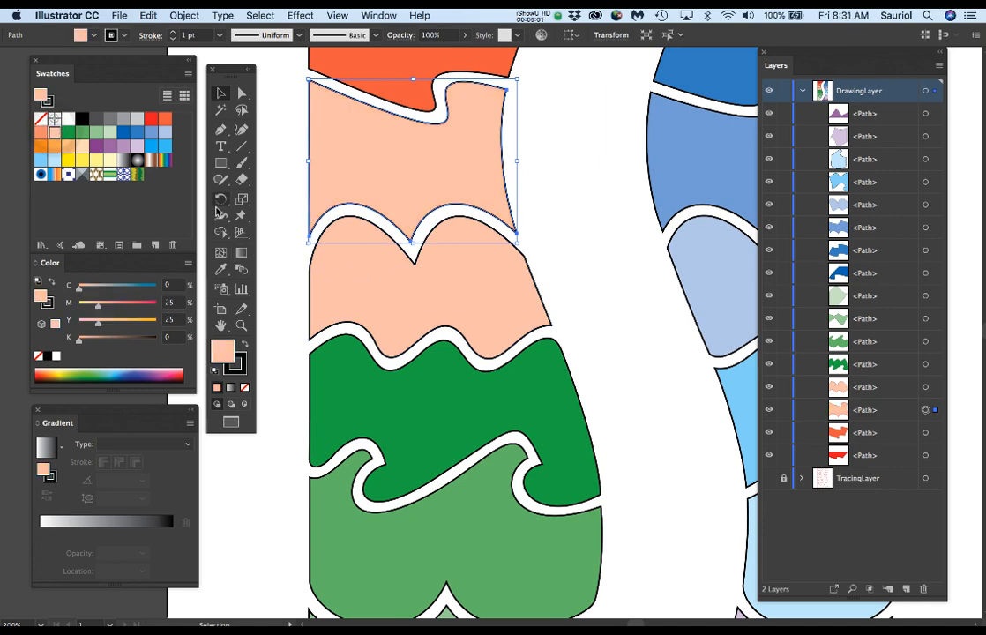
key("super+z")
Step: Fill the light peach fourth shape of the left column with the white-to-black linear gradient swatch and place the Gradient panel beside the shape
left_click(357, 307)
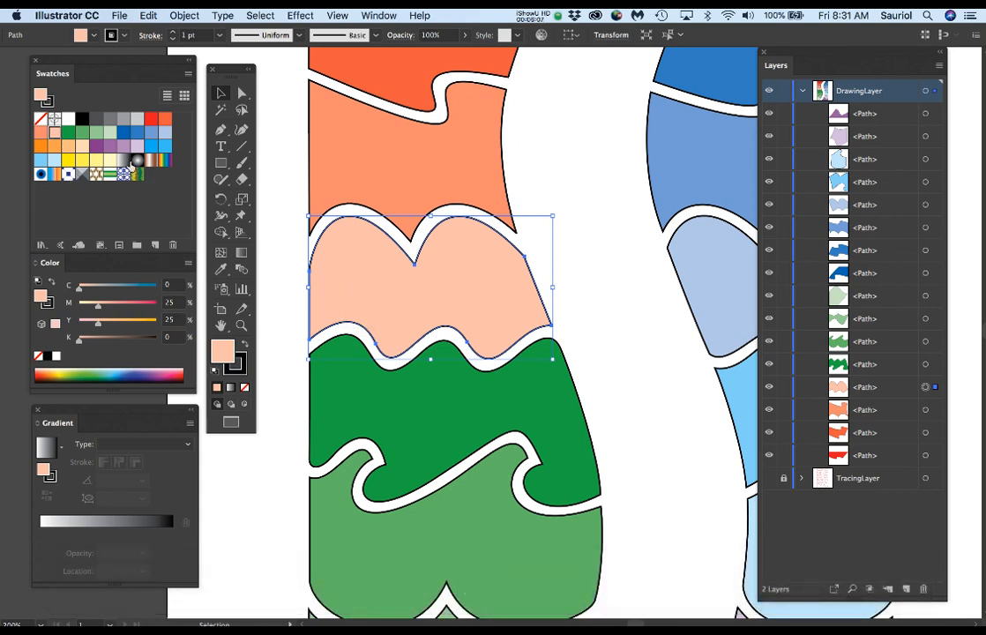
left_click(123, 160)
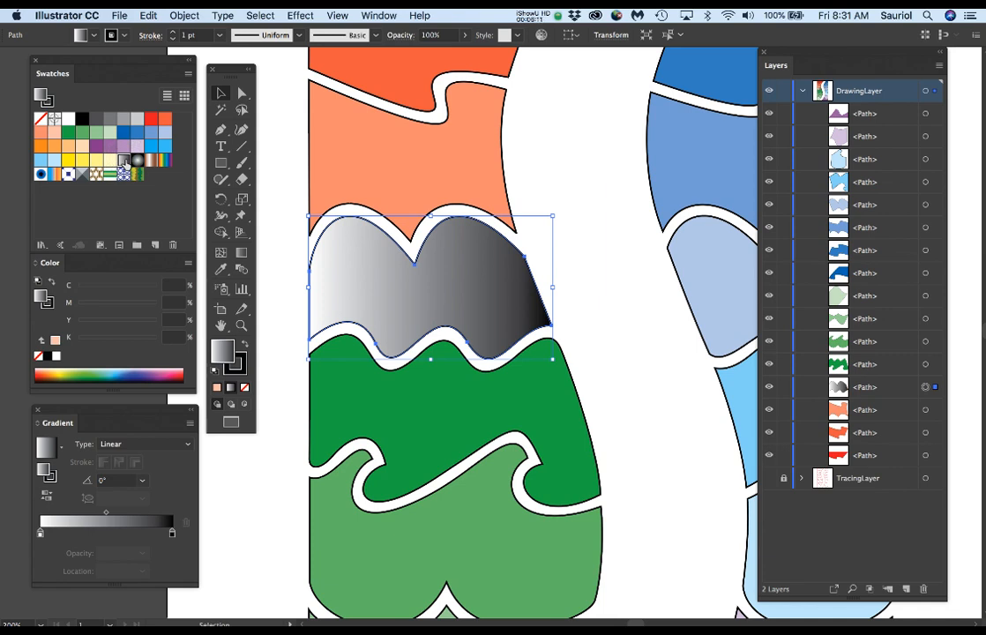
left_click_drag(110, 411, 668, 64)
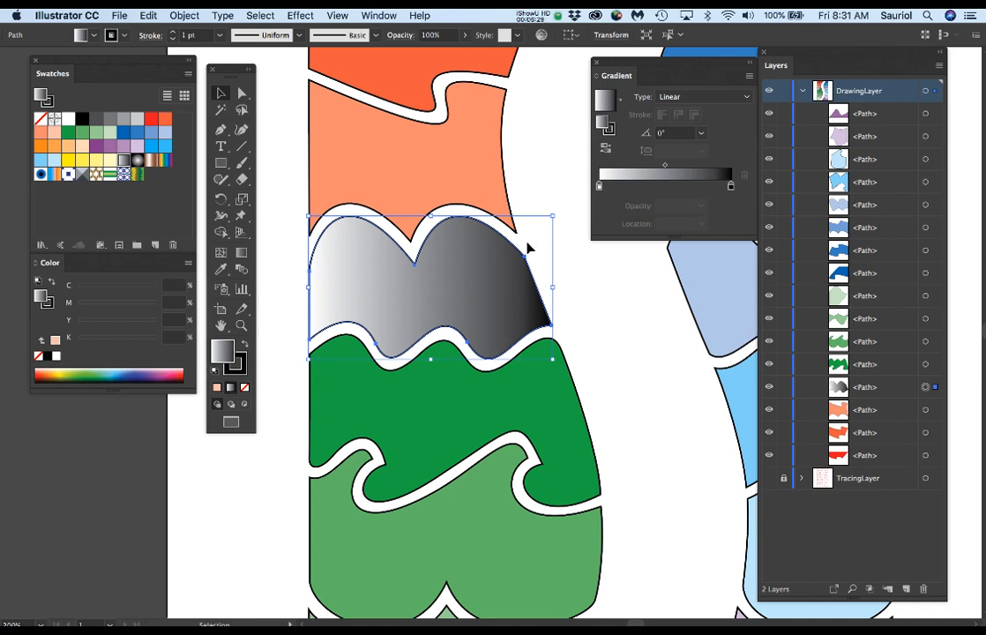
Step: Try the black-and-white gradient horizontally in both directions and vertically with the Gradient tool, undoing the stray colour stop
left_click(241, 254)
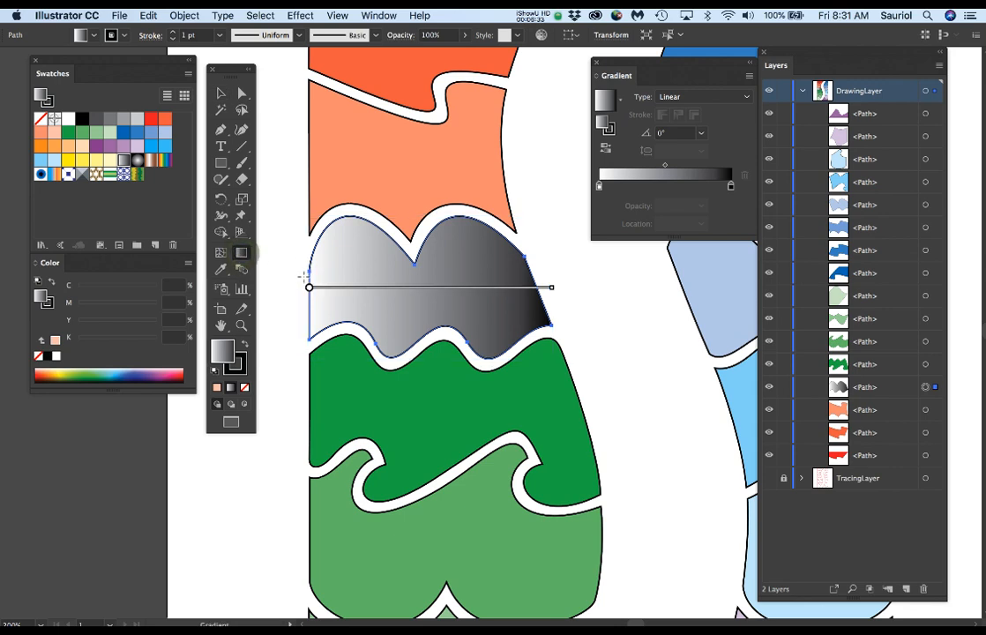
mouse_move(307, 262)
left_mouse_down()
mouse_move(538, 275)
mouse_move(533, 263)
mouse_move(299, 271)
left_mouse_up()
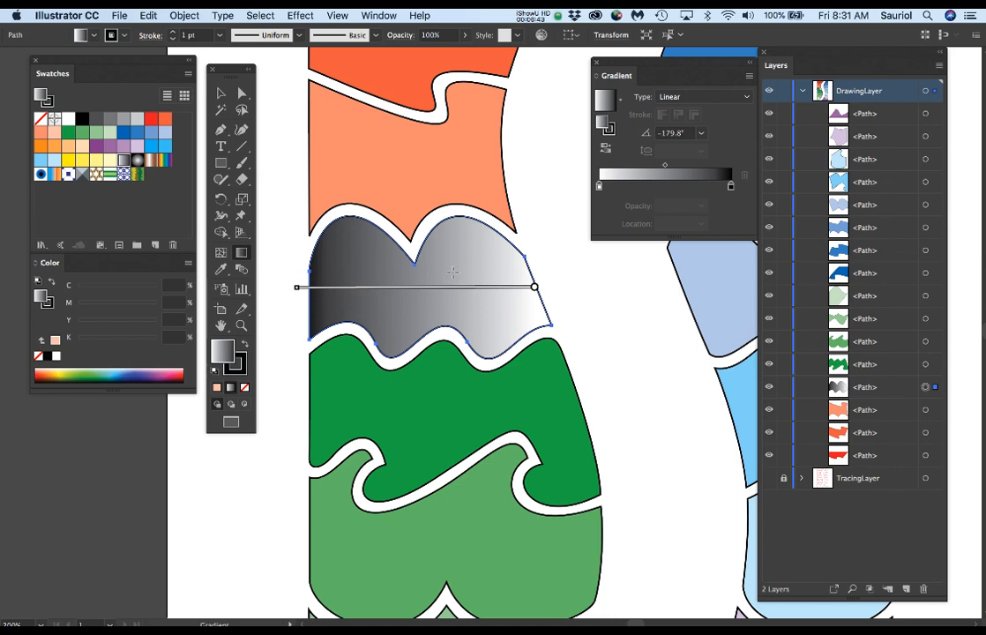
left_click_drag(305, 186, 528, 184)
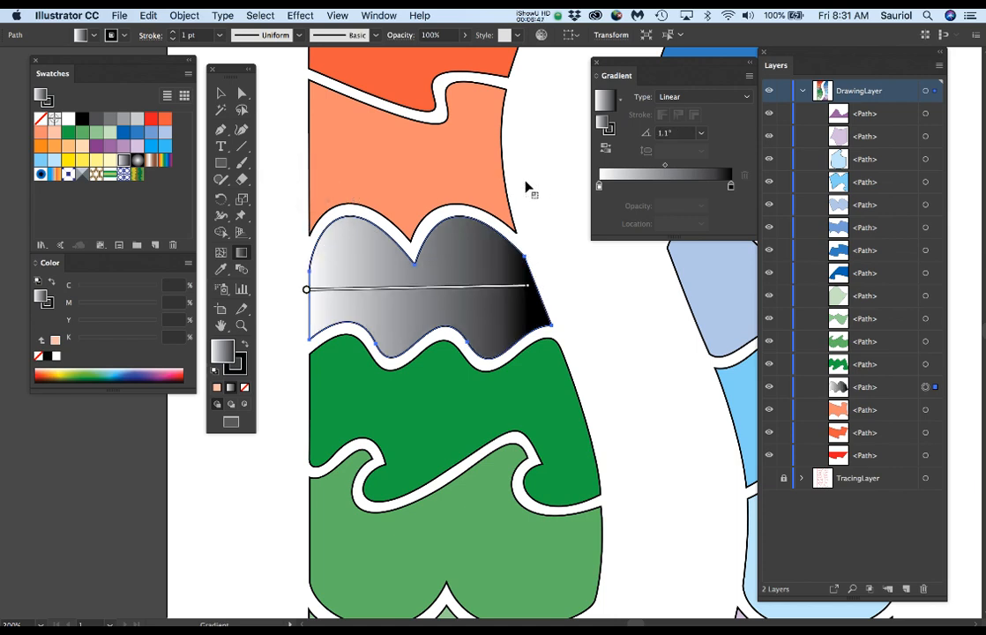
left_click_drag(401, 227, 401, 346)
left_click_drag(480, 321, 480, 217)
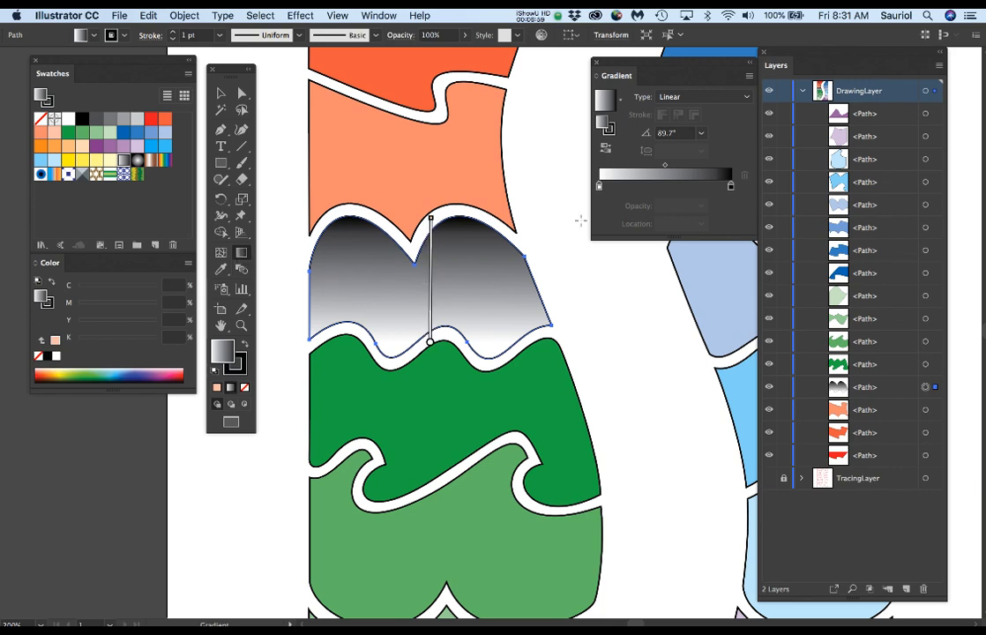
left_click(615, 196)
key("super+z")
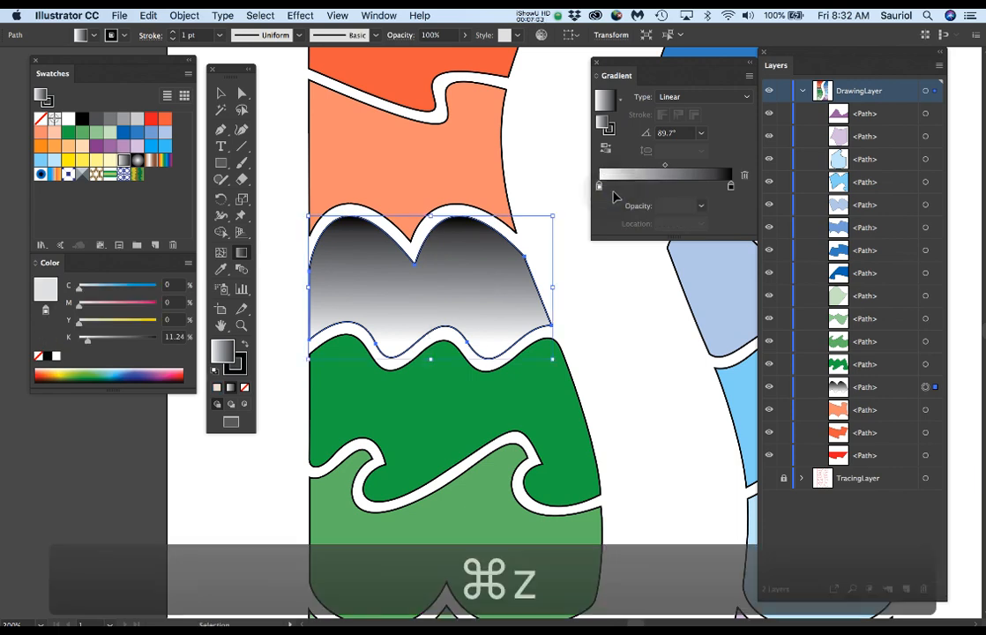
key("g")
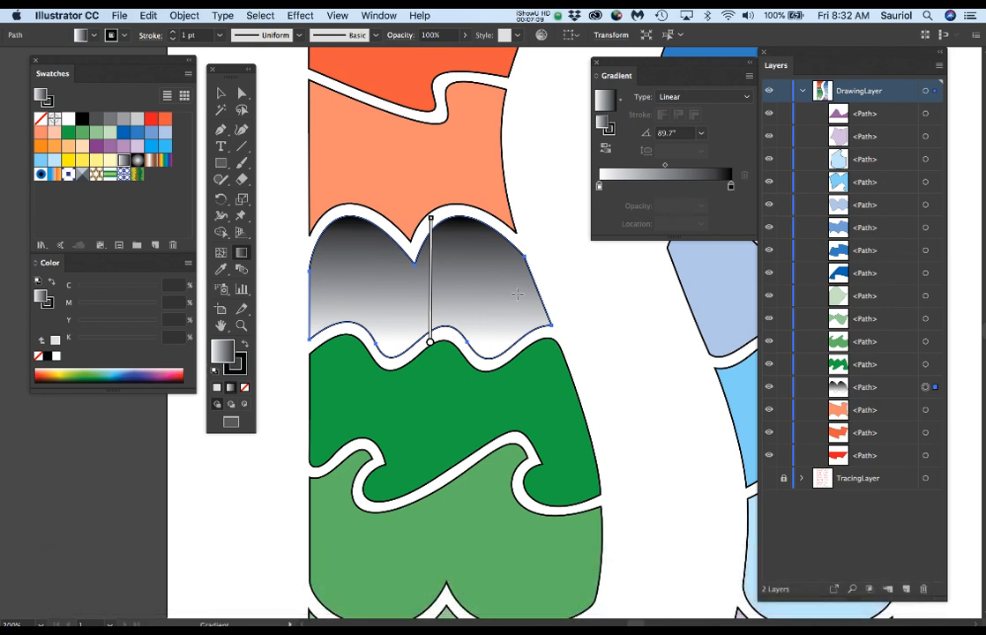
Step: Redraw the black-and-white gradient diagonally downward, diagonally upward, and finally horizontally at 0° with white at the shape's left edge
mouse_move(375, 262)
left_mouse_down()
mouse_move(440, 315)
mouse_move(472, 324)
mouse_move(390, 275)
mouse_move(450, 323)
left_mouse_up()
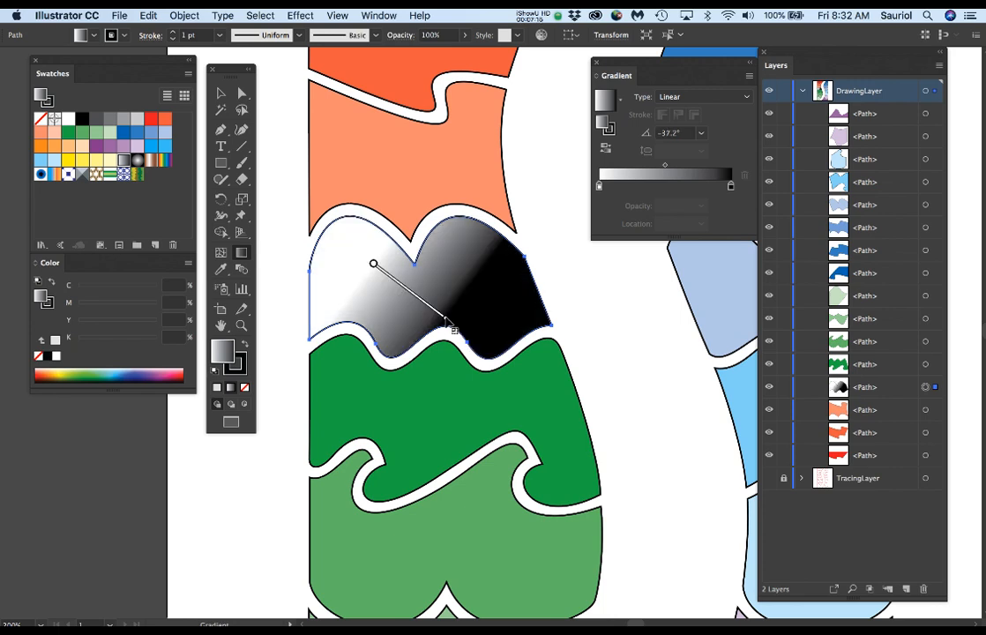
left_click_drag(388, 322, 470, 245)
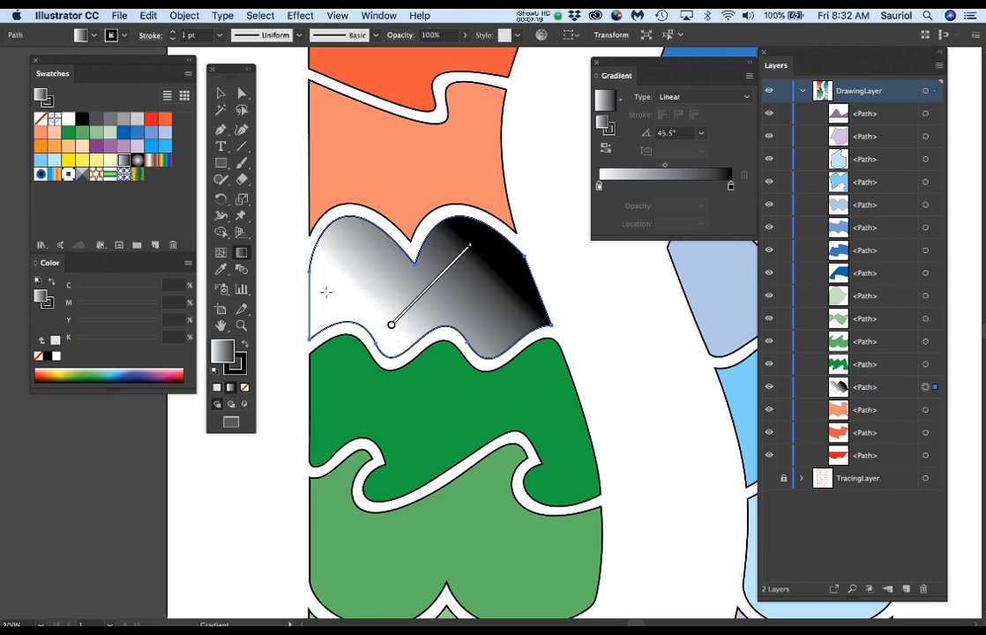
left_click_drag(324, 286, 521, 288)
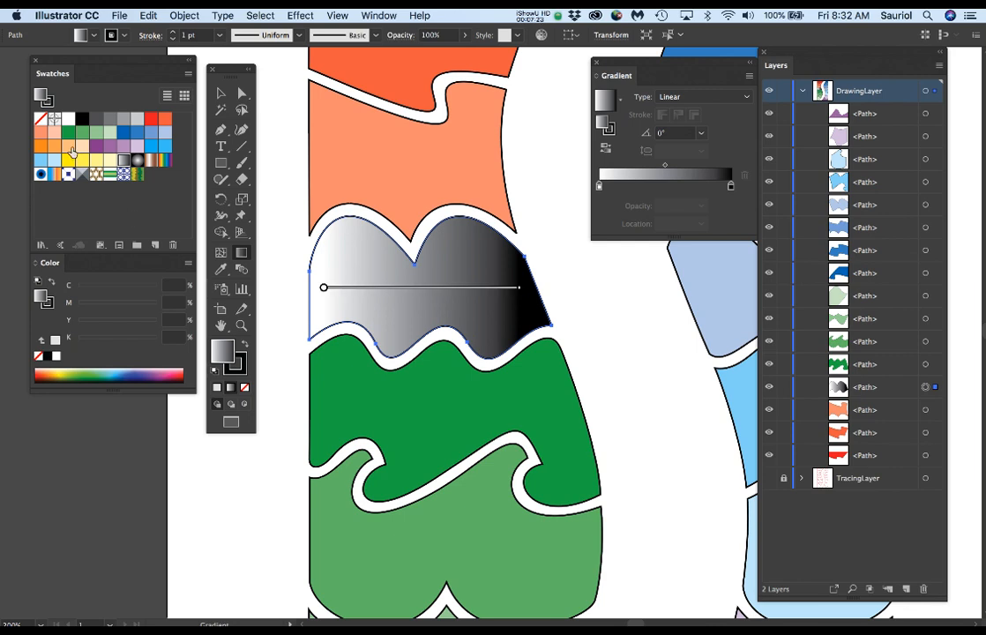
Step: Recolour the gradient from the light peach swatch to the coral swatch, and adjust the end stop to M 69, Y 50, K 31
left_click_drag(54, 135, 599, 190)
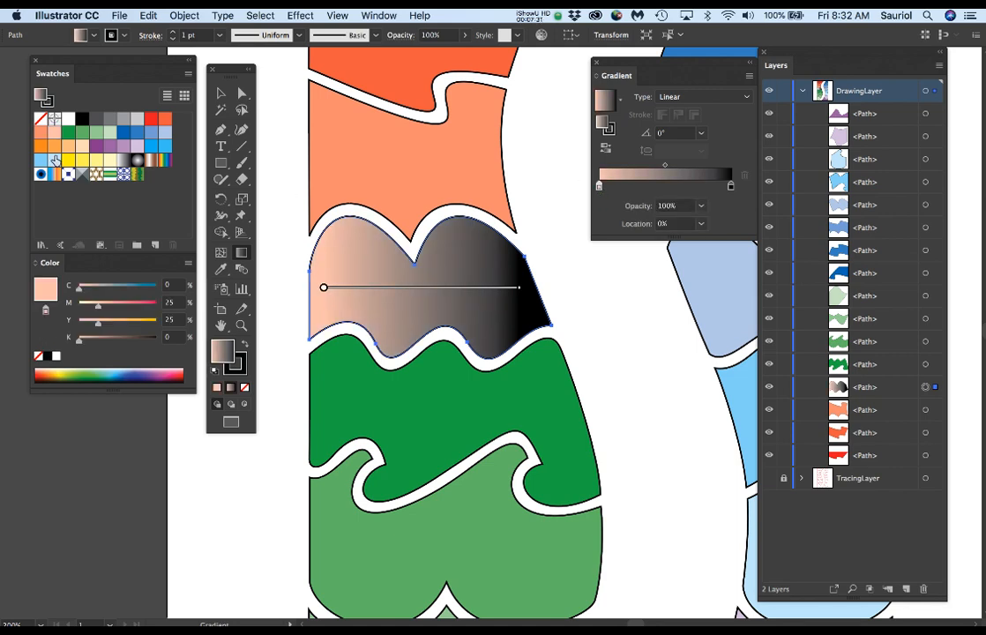
left_click_drag(41, 134, 731, 189)
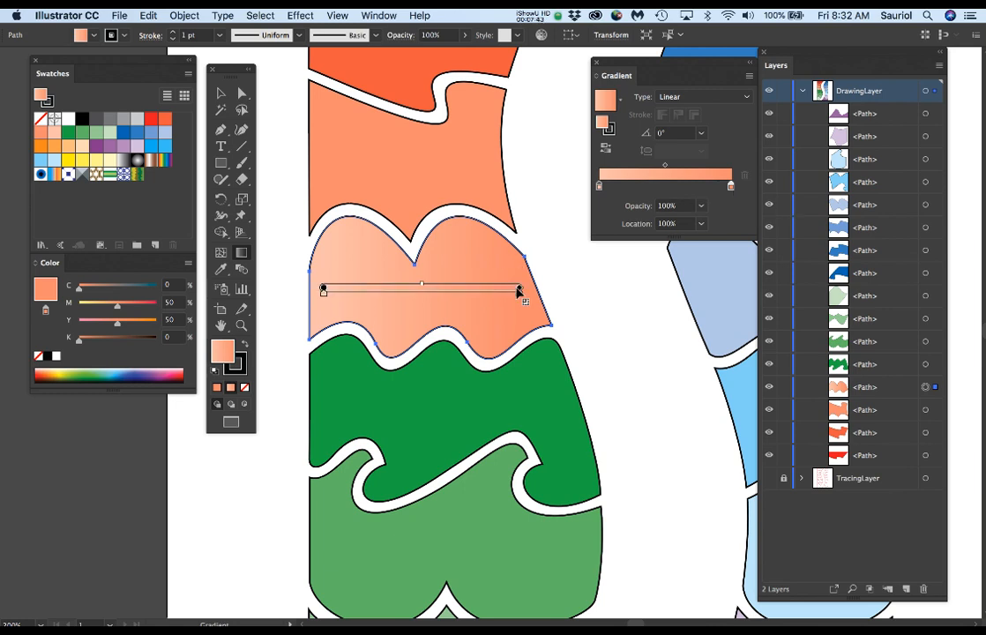
double_click(731, 188)
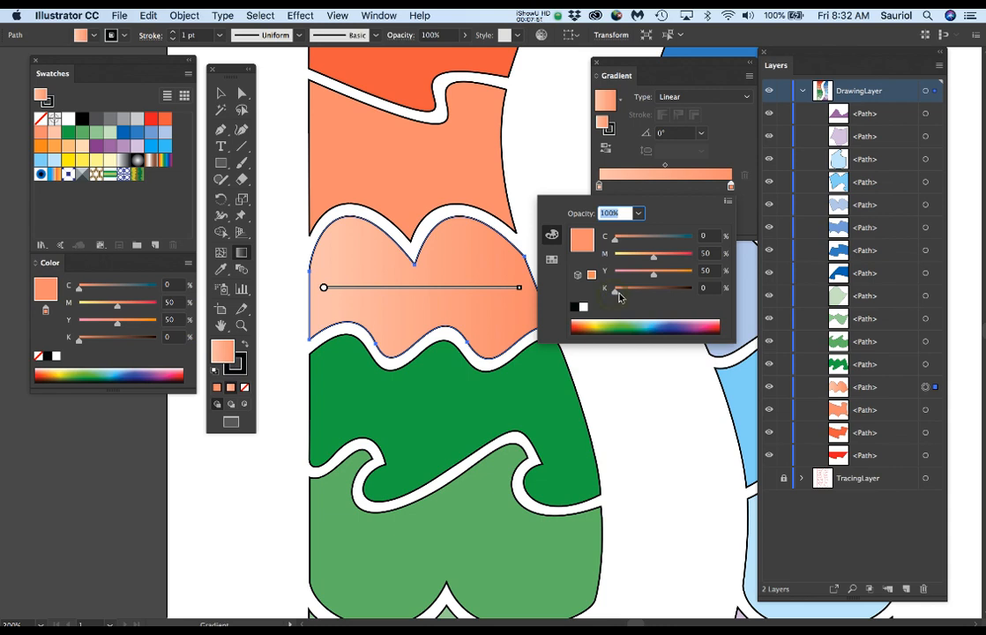
left_click_drag(615, 291, 642, 294)
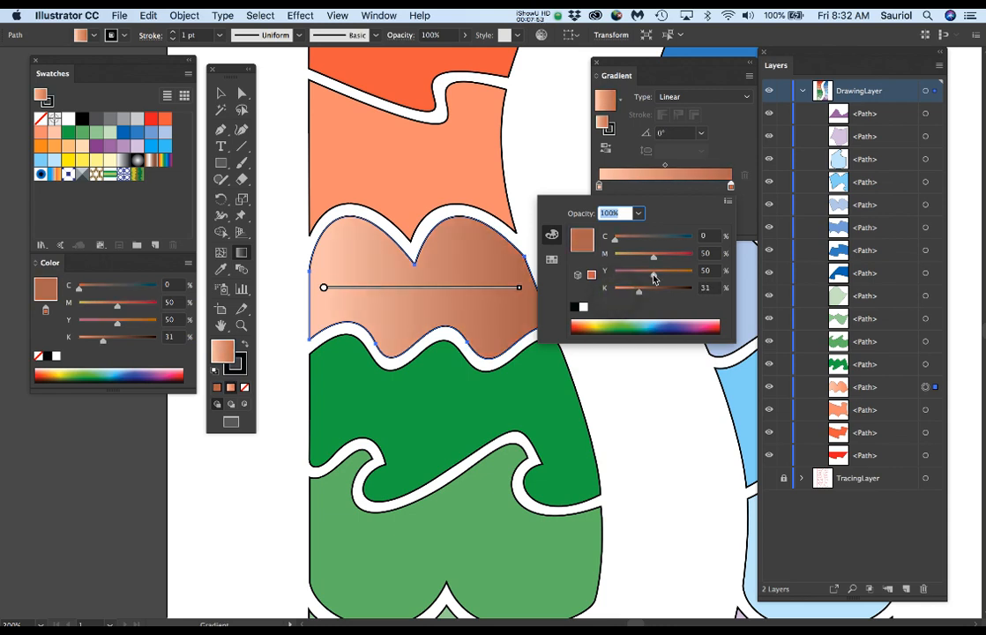
left_click_drag(654, 259, 669, 262)
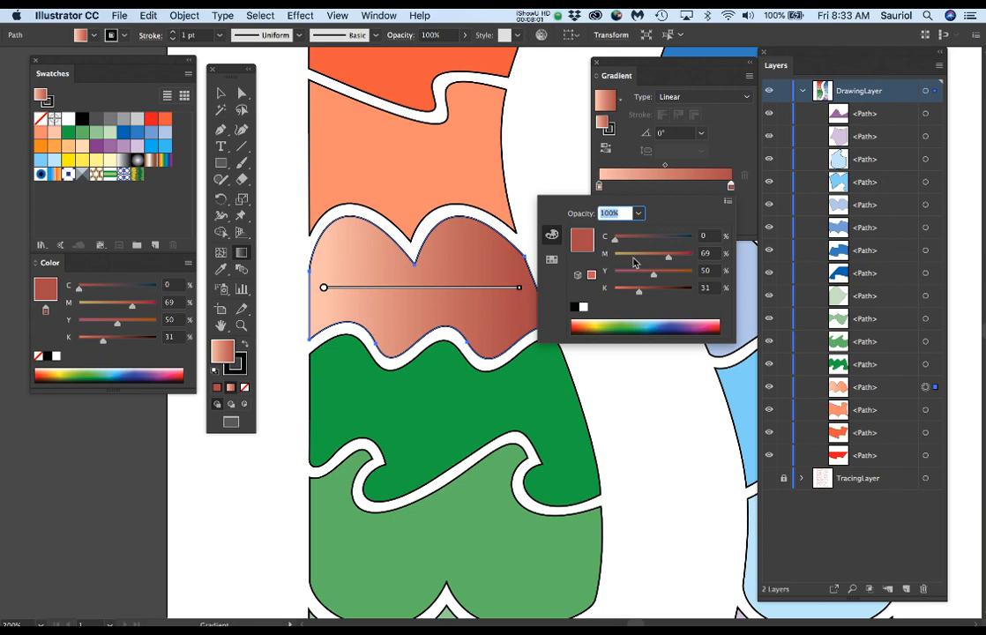
Step: Shift the dark red gradient stop to about 52% and add a peach stop at about 96%
left_click_drag(731, 186, 666, 188)
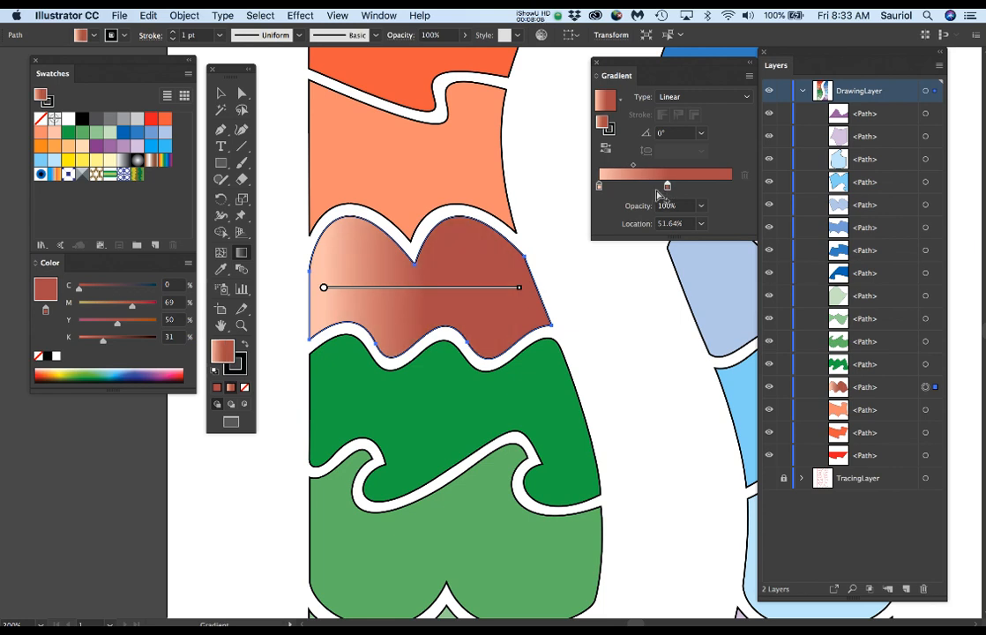
left_click(608, 188)
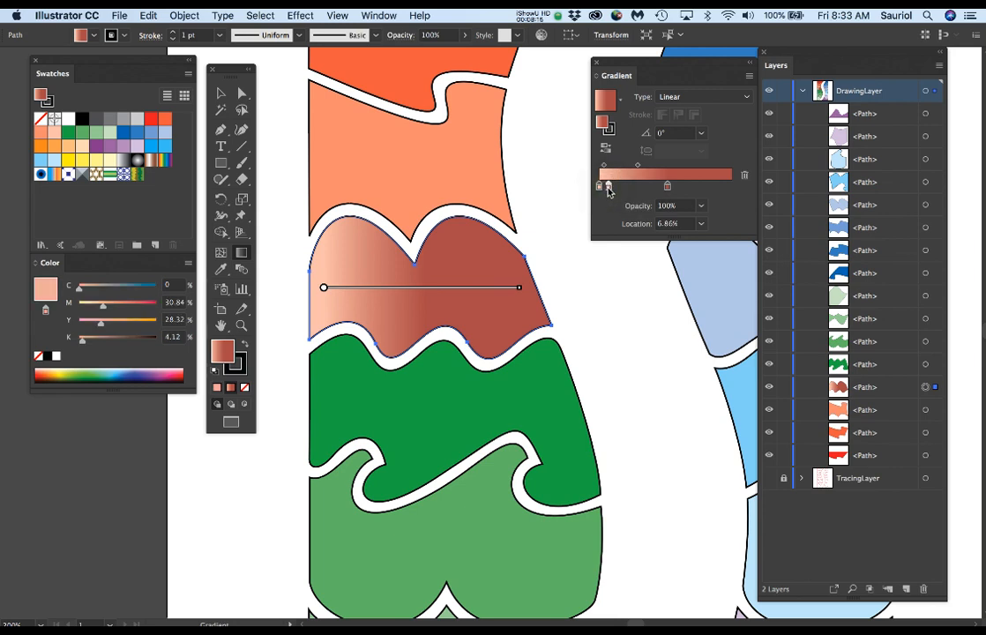
left_click_drag(608, 188, 729, 200)
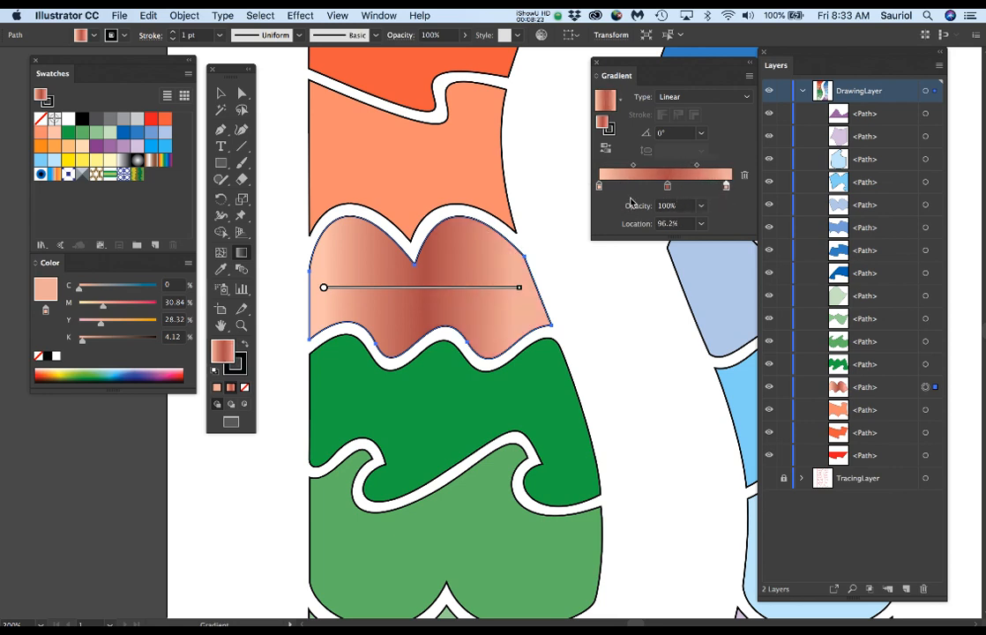
Step: Redraw the three-stop gradient along both diagonals and finally horizontally at 0° across the shape
mouse_move(360, 292)
left_click_drag(345, 232, 461, 317)
left_click_drag(486, 250, 401, 312)
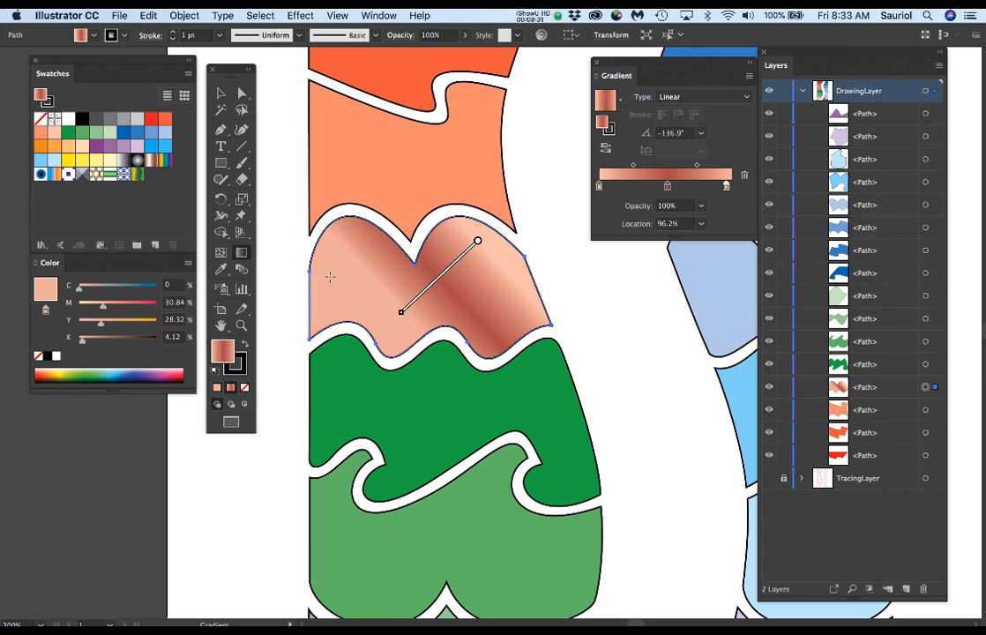
left_click_drag(336, 290, 526, 300)
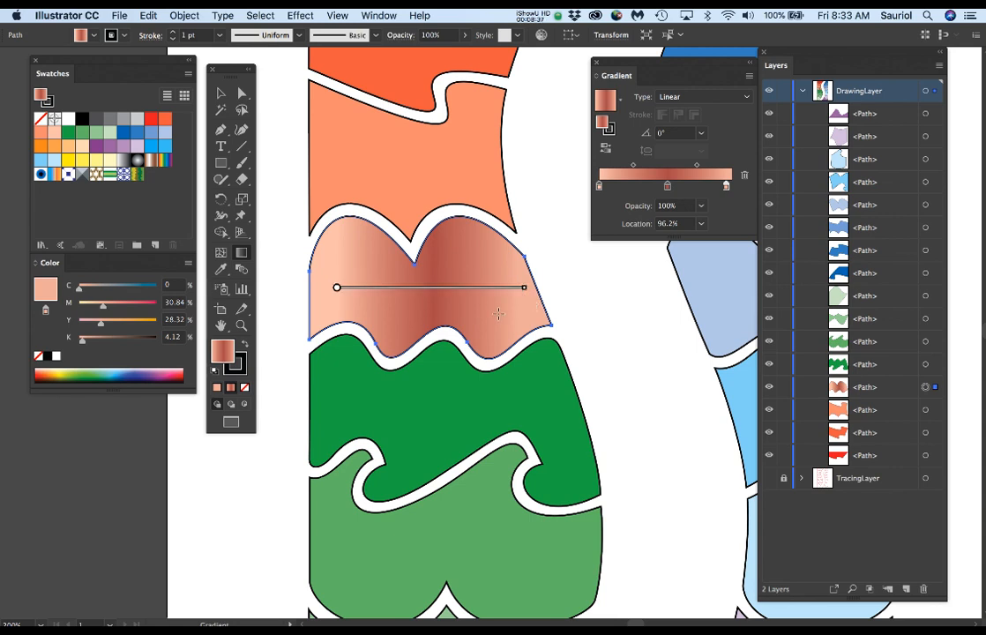
Step: Move the Gradient panel back below the Color panel and fill the shape with the rainbow gradient swatch, undoing the accidental direction change
key("v")
key("super+0")
key("g")
left_click_drag(617, 77, 66, 409)
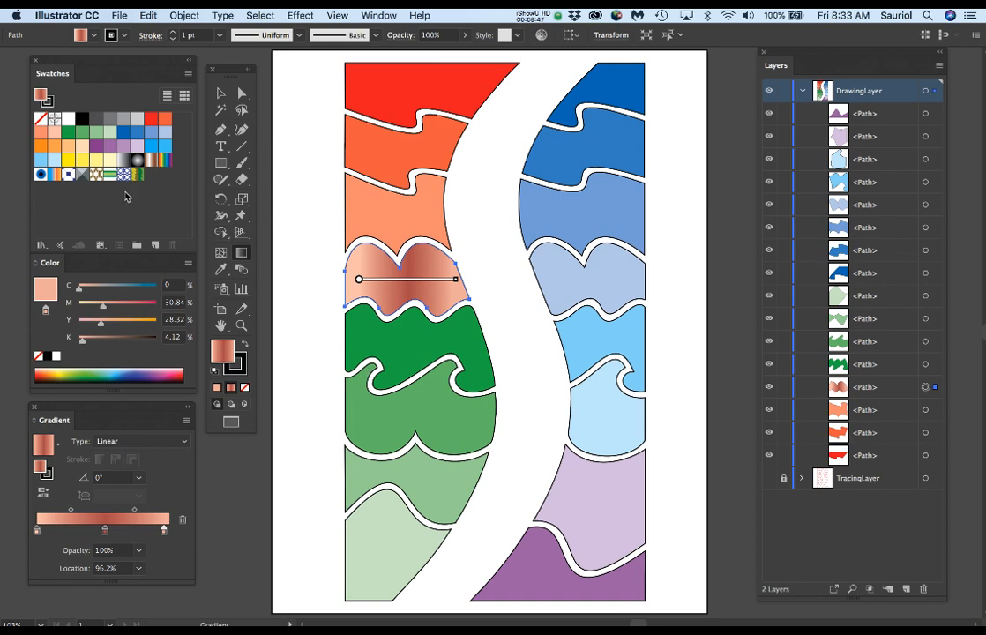
left_click(168, 167)
left_click(431, 306)
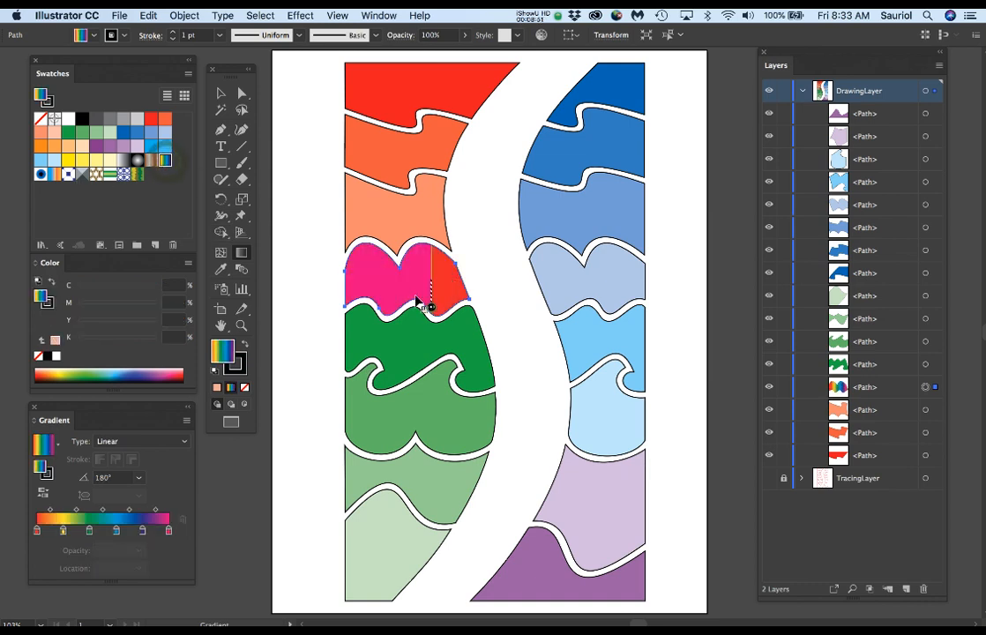
key("super+z")
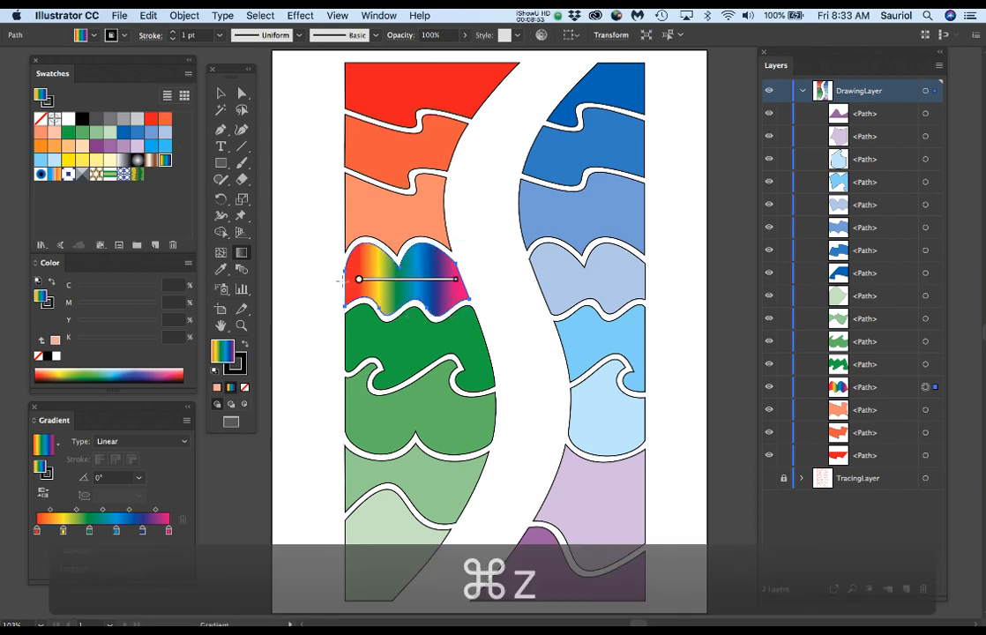
Step: Remove the green stop and the dark blue 80% stop from the shape's rainbow gradient
scroll(351, 266, "up", 3)
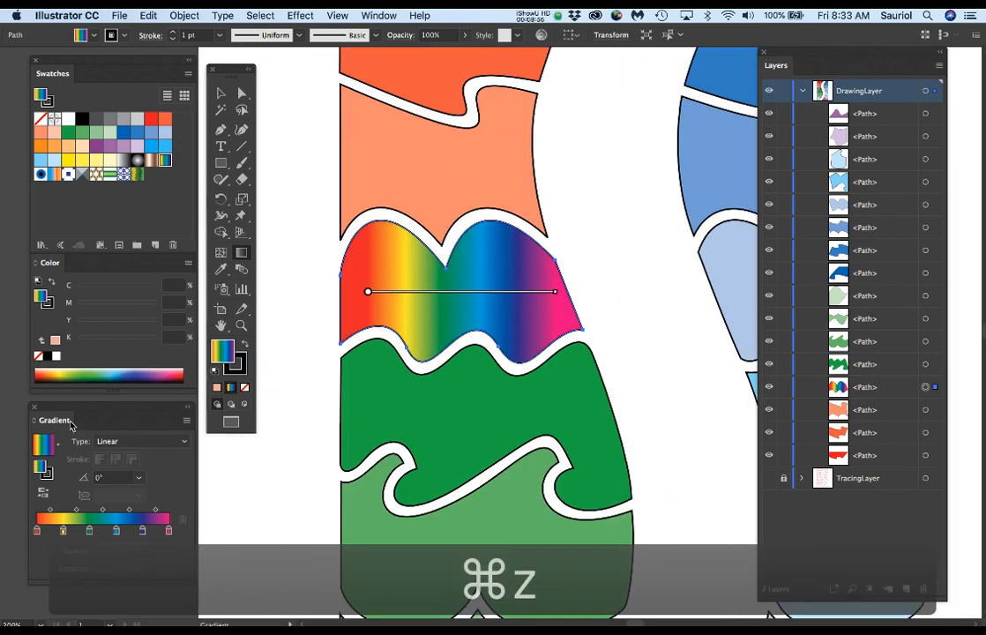
left_click_drag(67, 415, 597, 70)
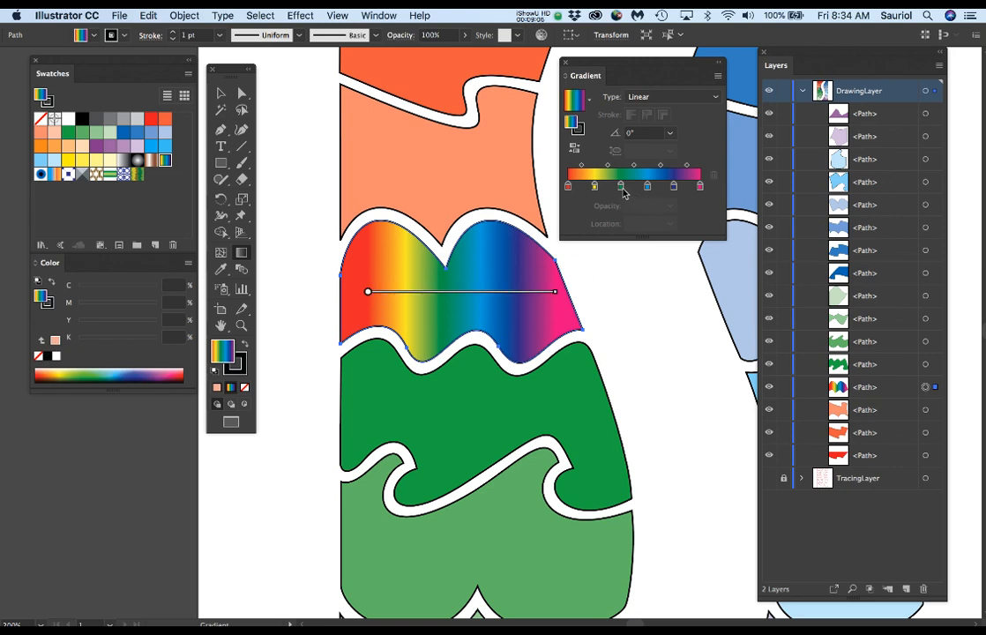
left_click_drag(622, 189, 623, 257)
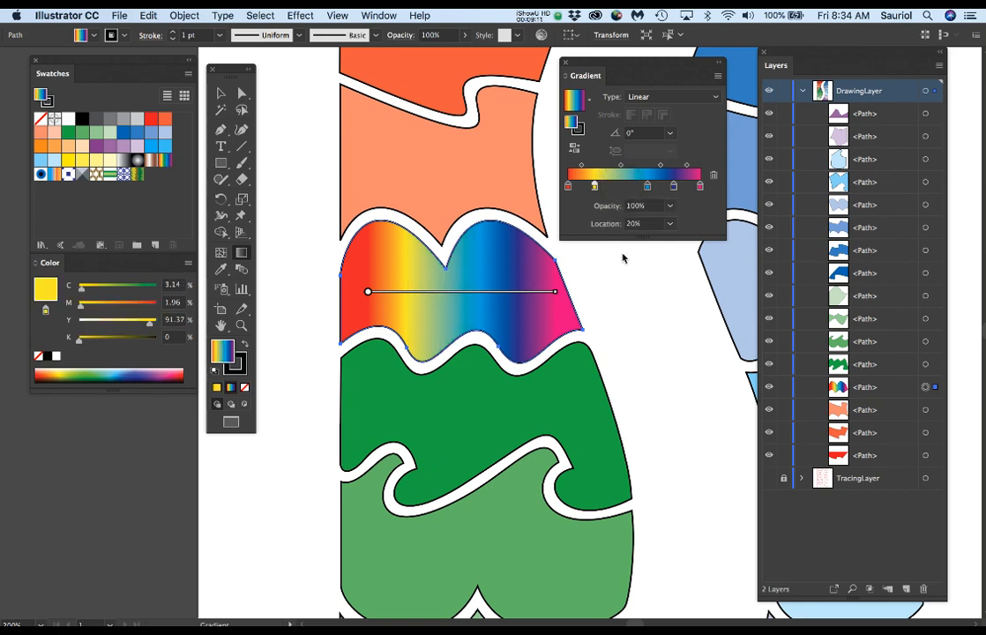
left_click(674, 186)
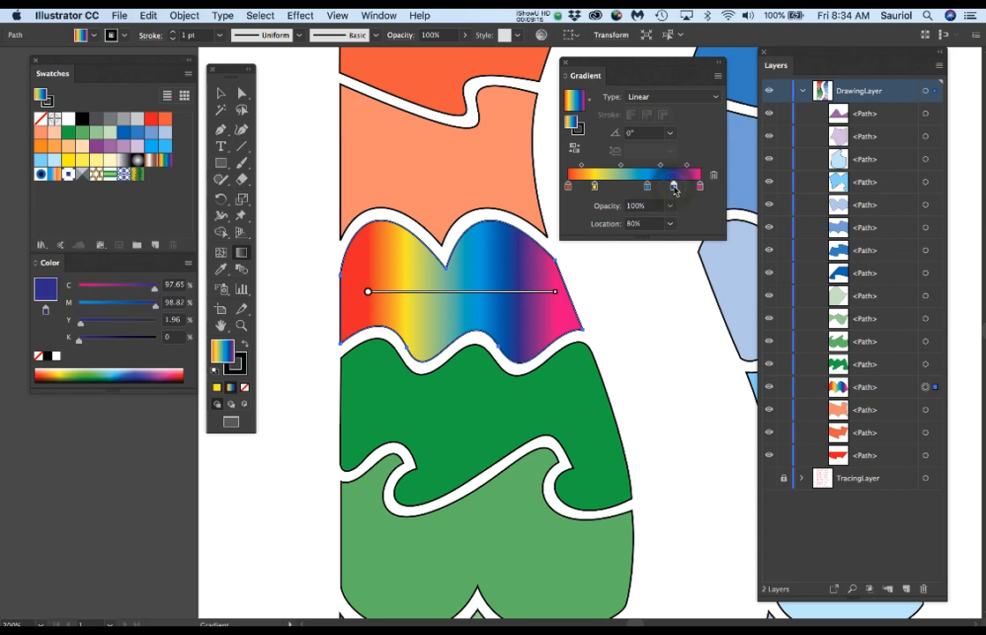
left_click_drag(674, 186, 678, 269)
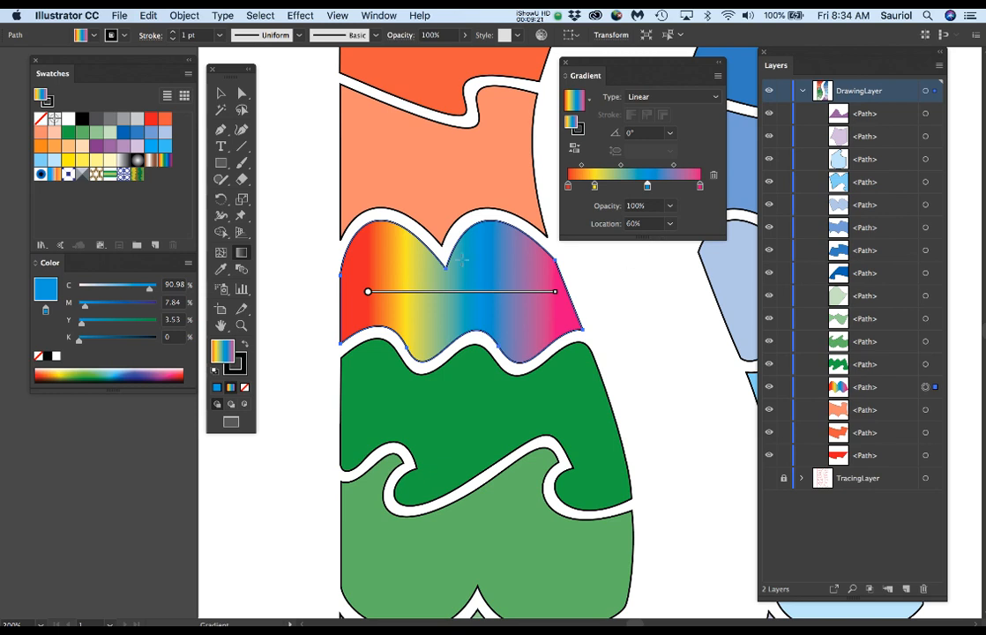
key("super+0")
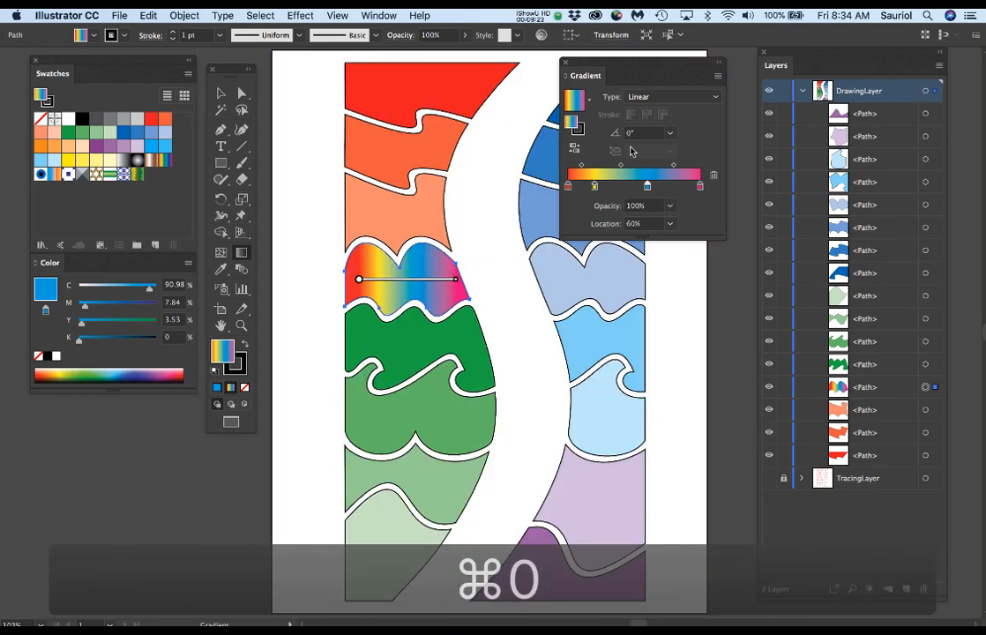